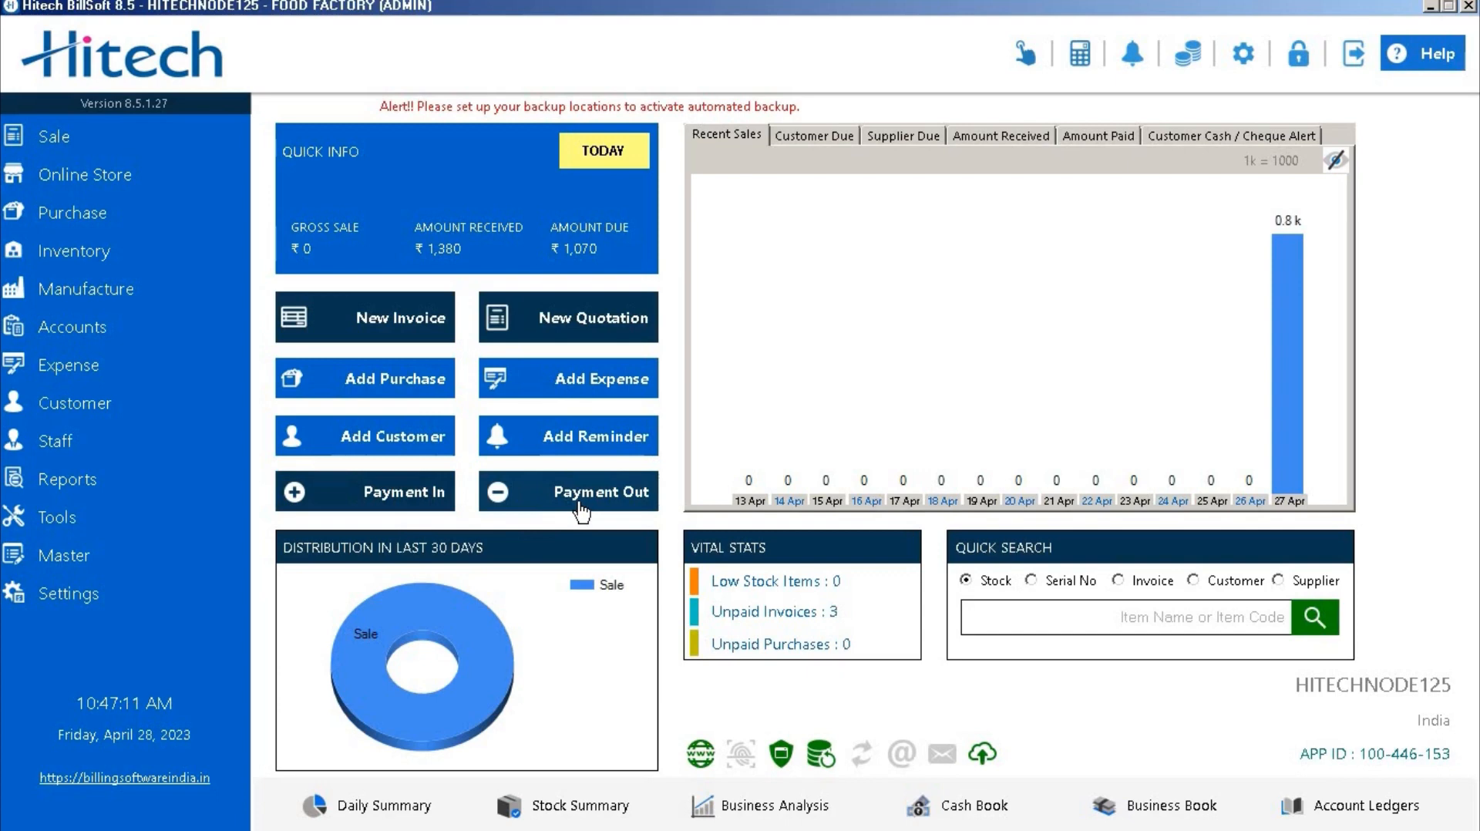
- Start a general customer payment receipt for the fourth listed customer, without selecting an invoice
click(305, 494)
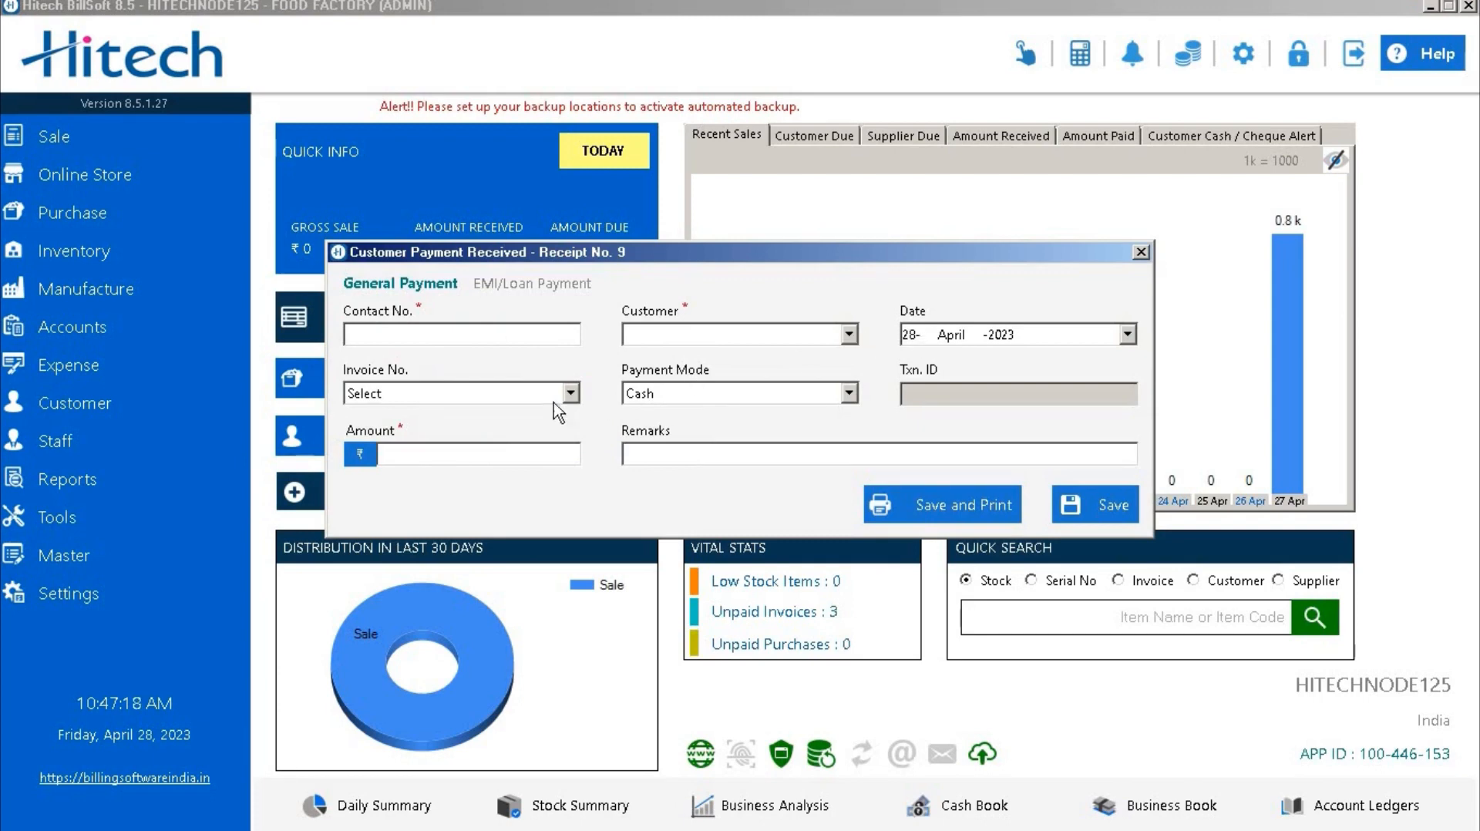
click(850, 336)
click(725, 407)
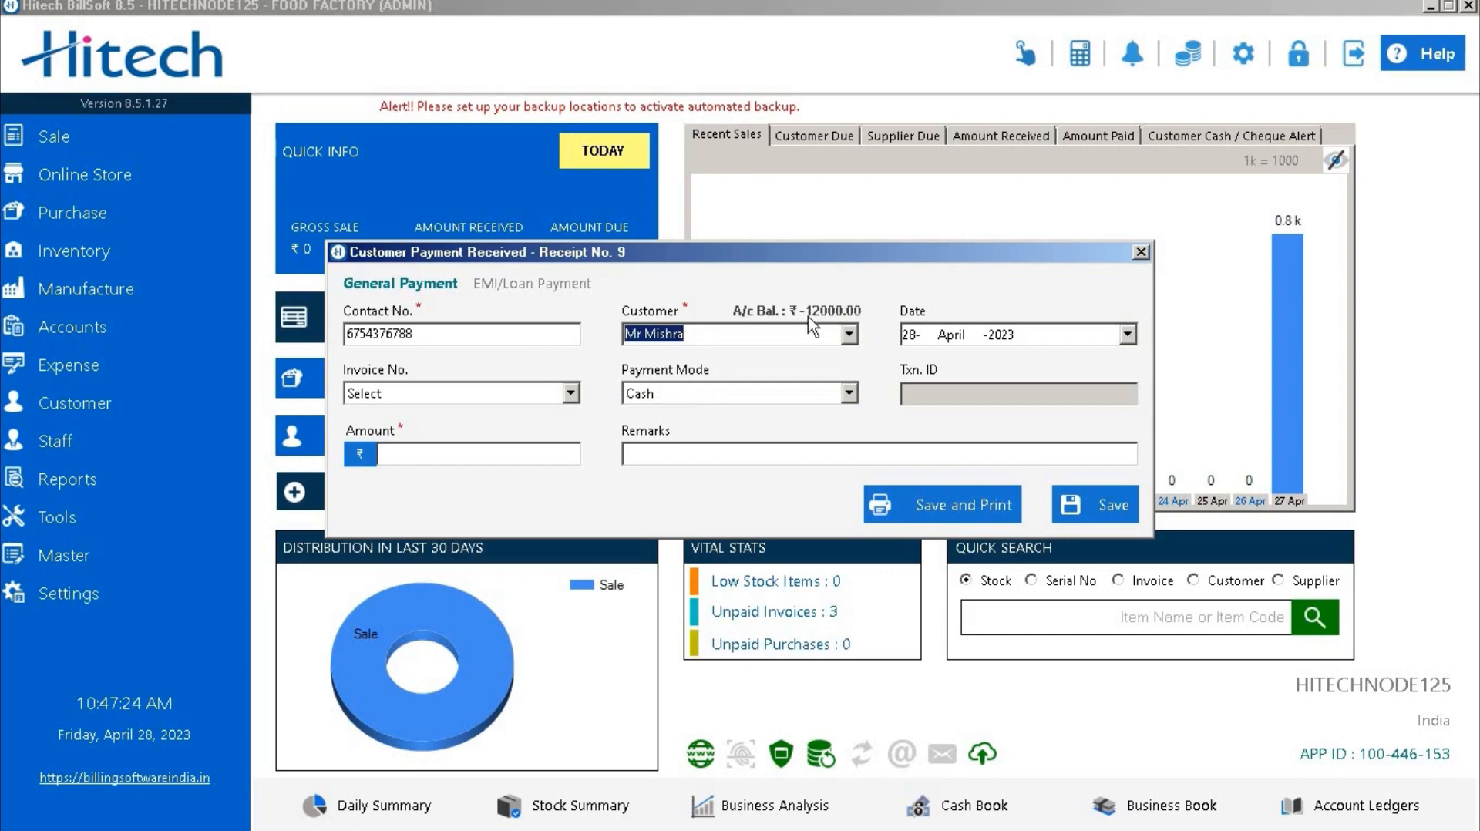
click(572, 393)
click(515, 402)
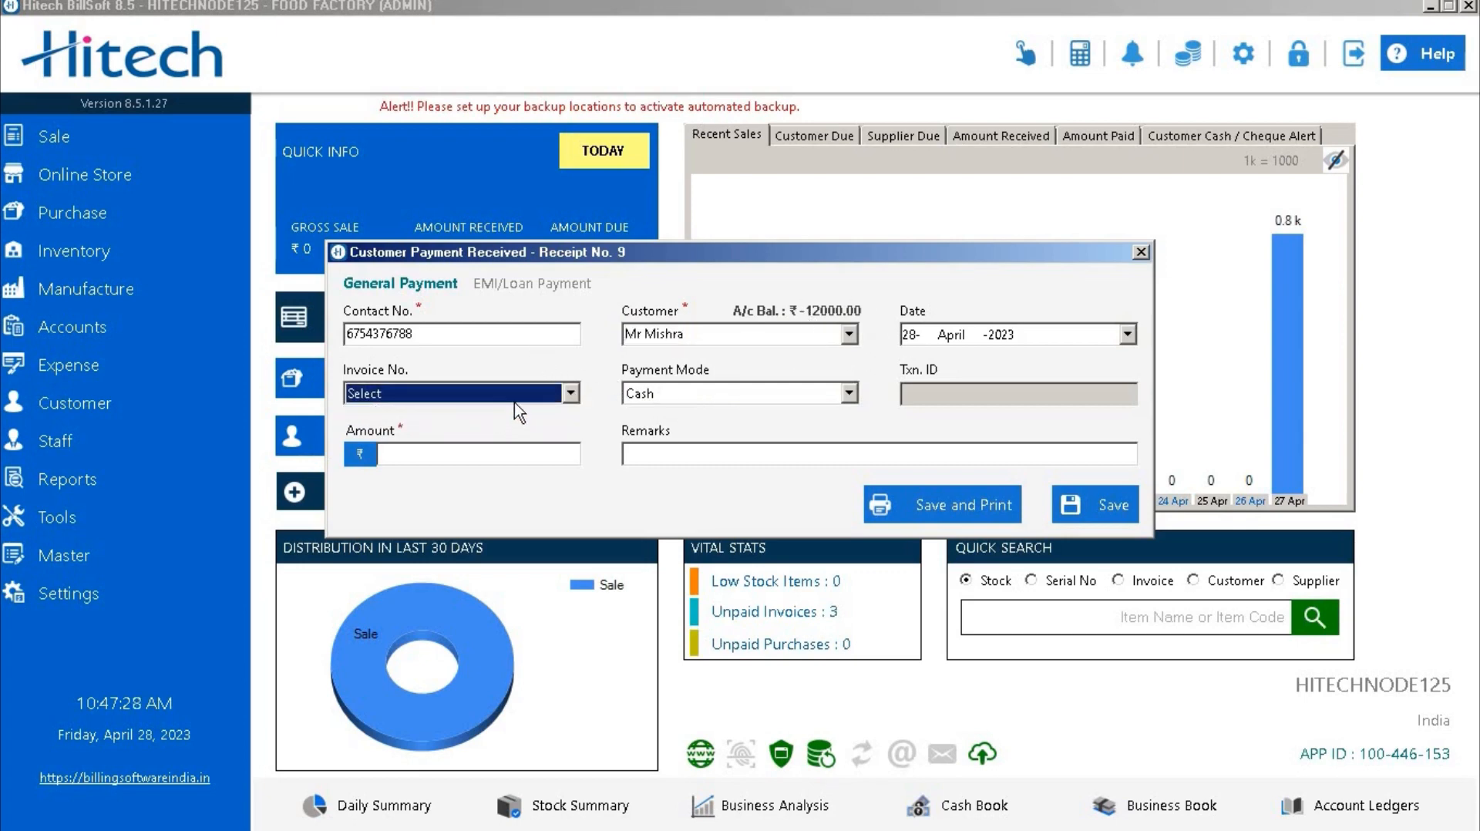
- Set the received amount to ₹12000 and save the customer's cash payment
click(533, 463)
text(12000)
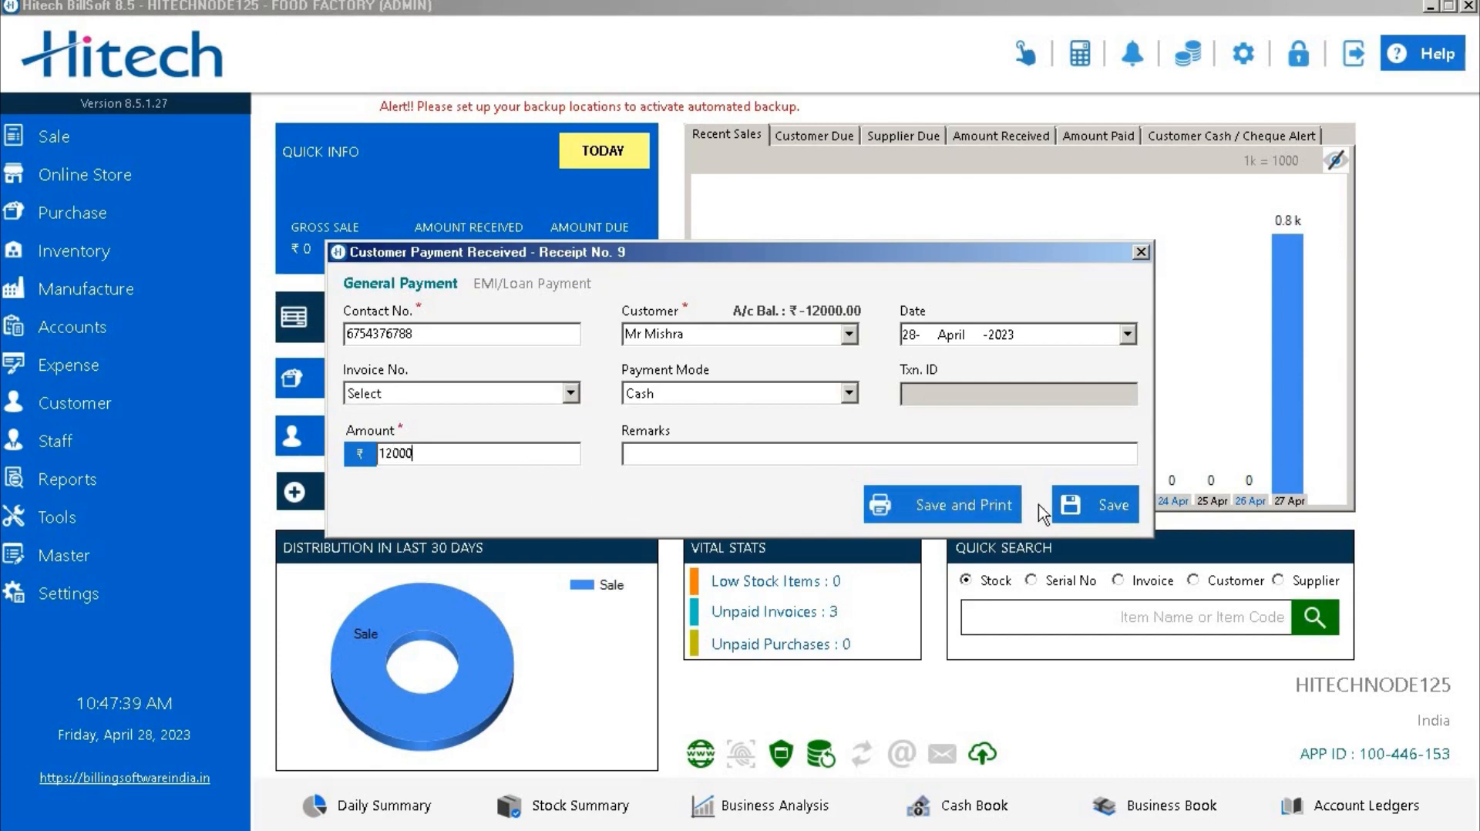
click(1060, 509)
click(817, 484)
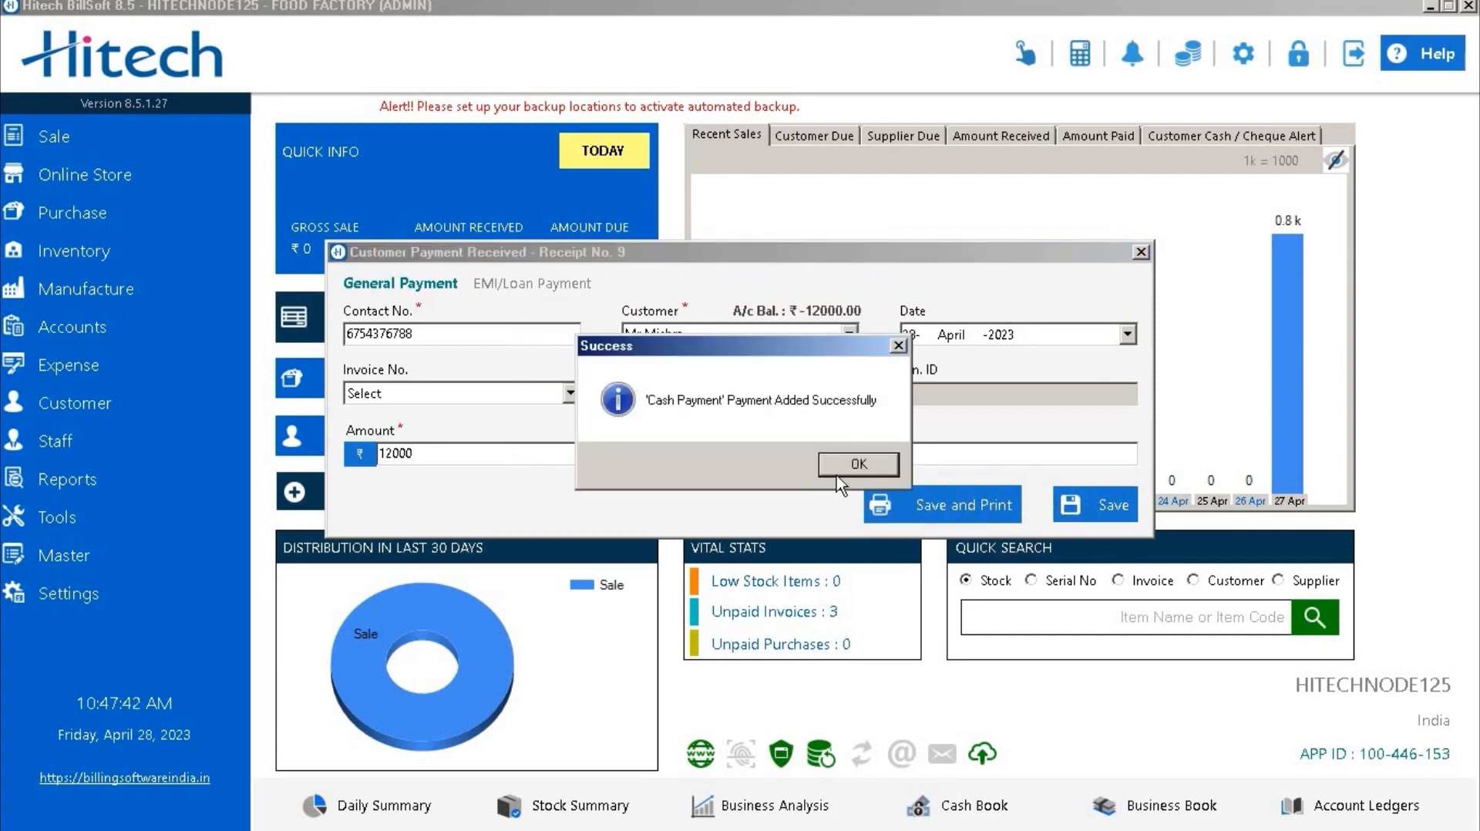
click(854, 469)
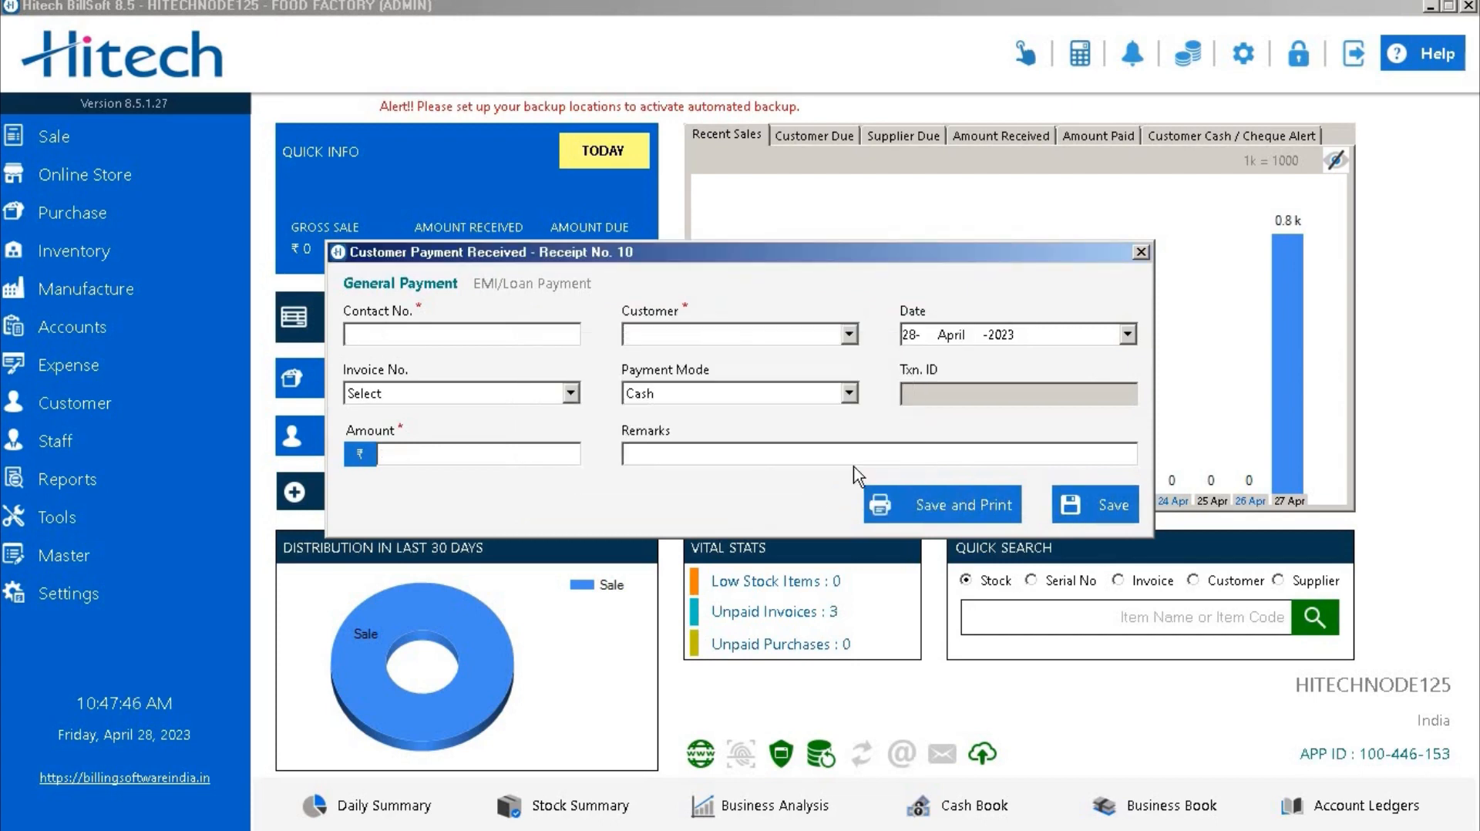
- Check the loan accounts offered for the first listed customer under EMI/Loan Payment, and close the receipt form without saving
click(539, 290)
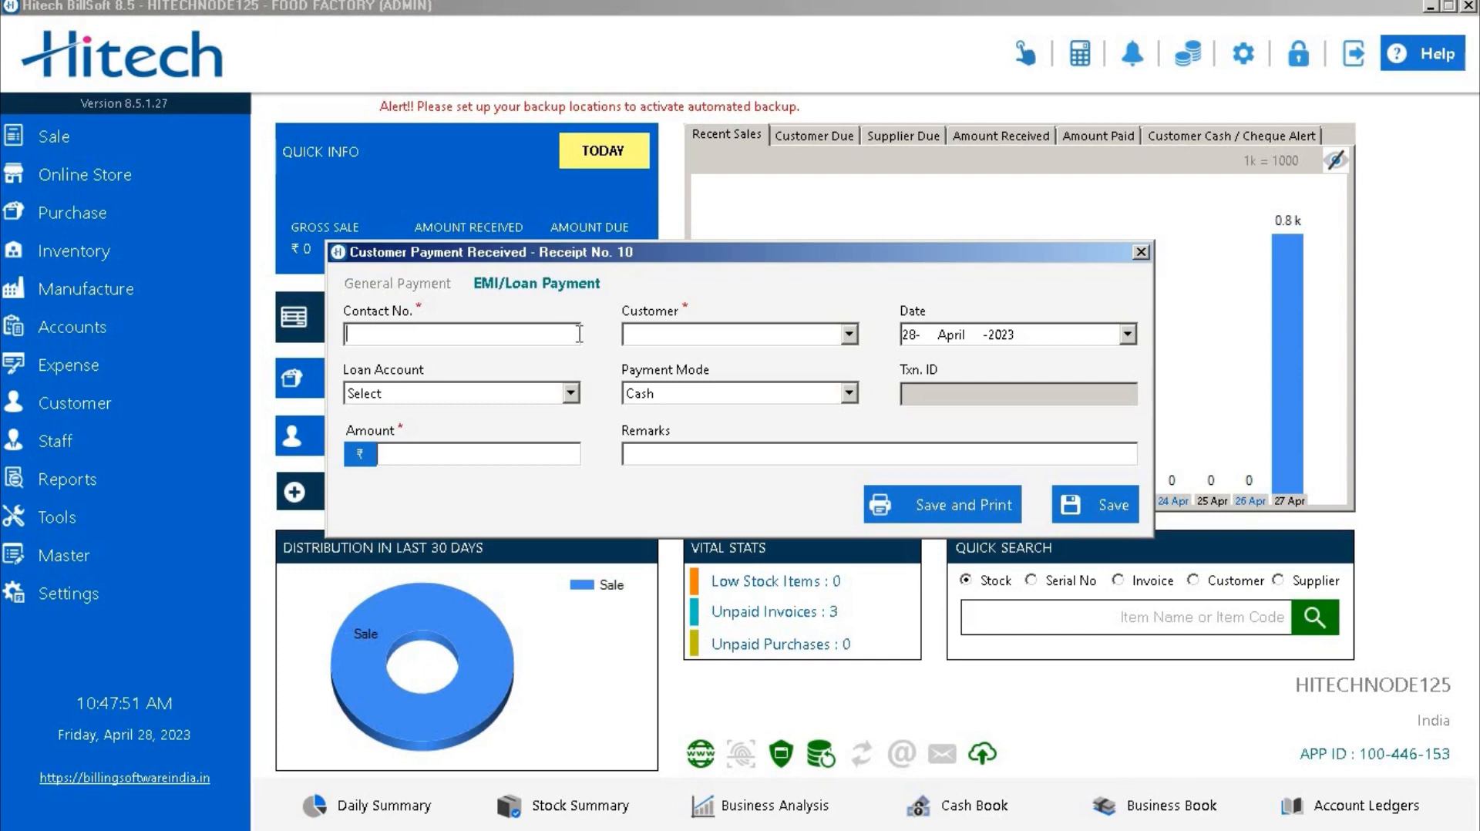
click(849, 334)
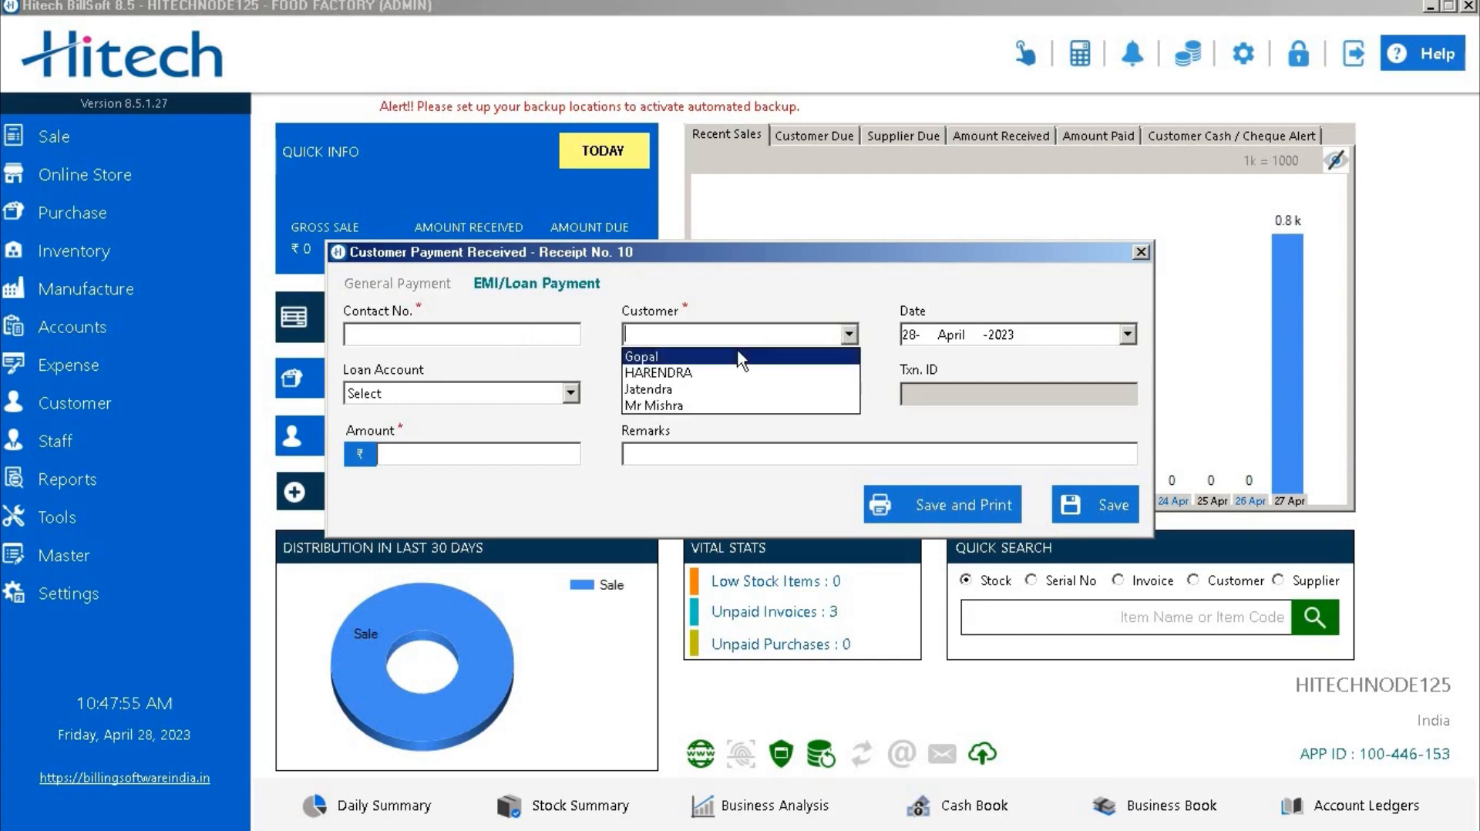
click(740, 357)
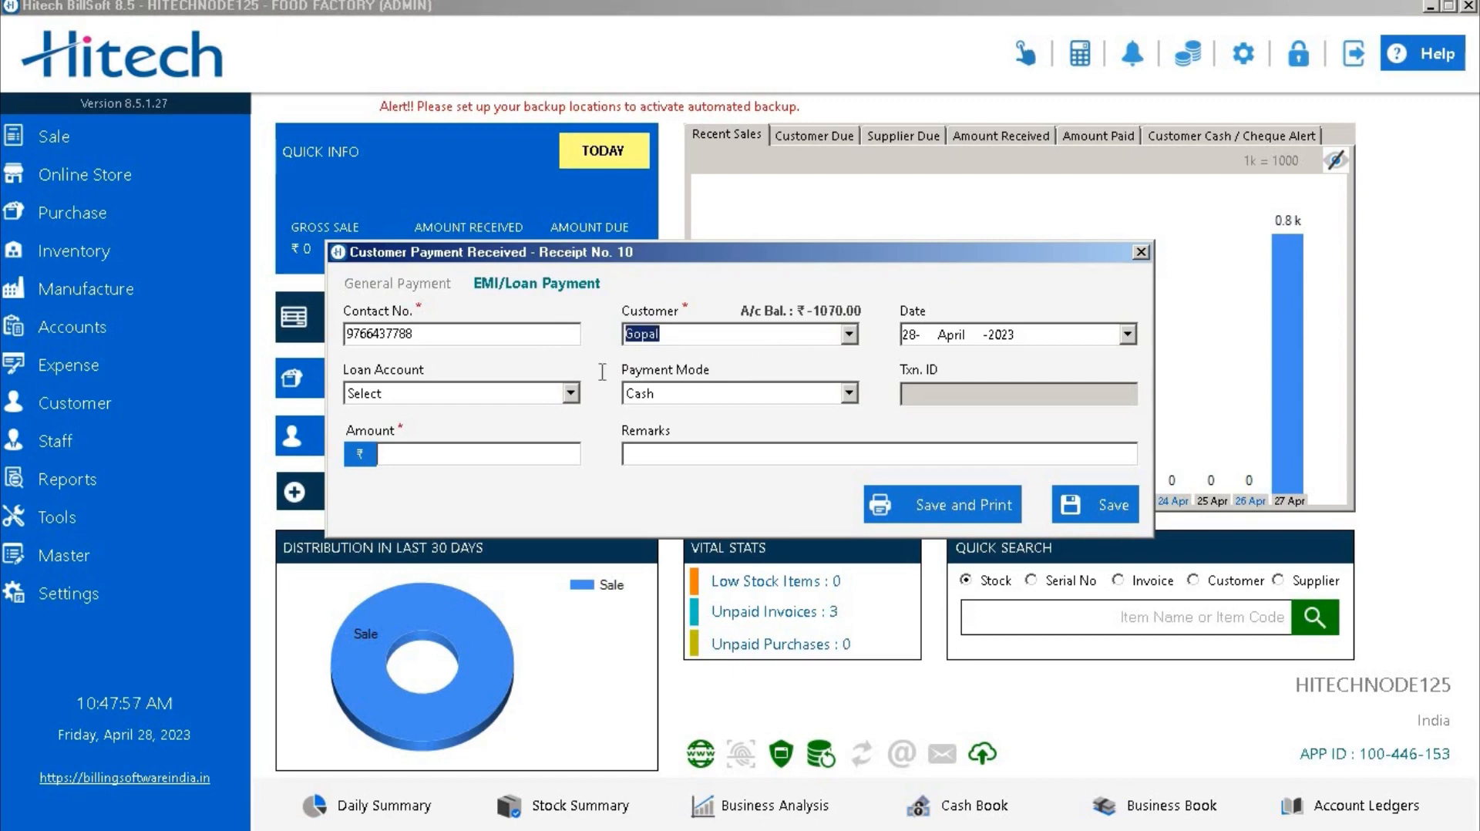
click(572, 397)
click(574, 414)
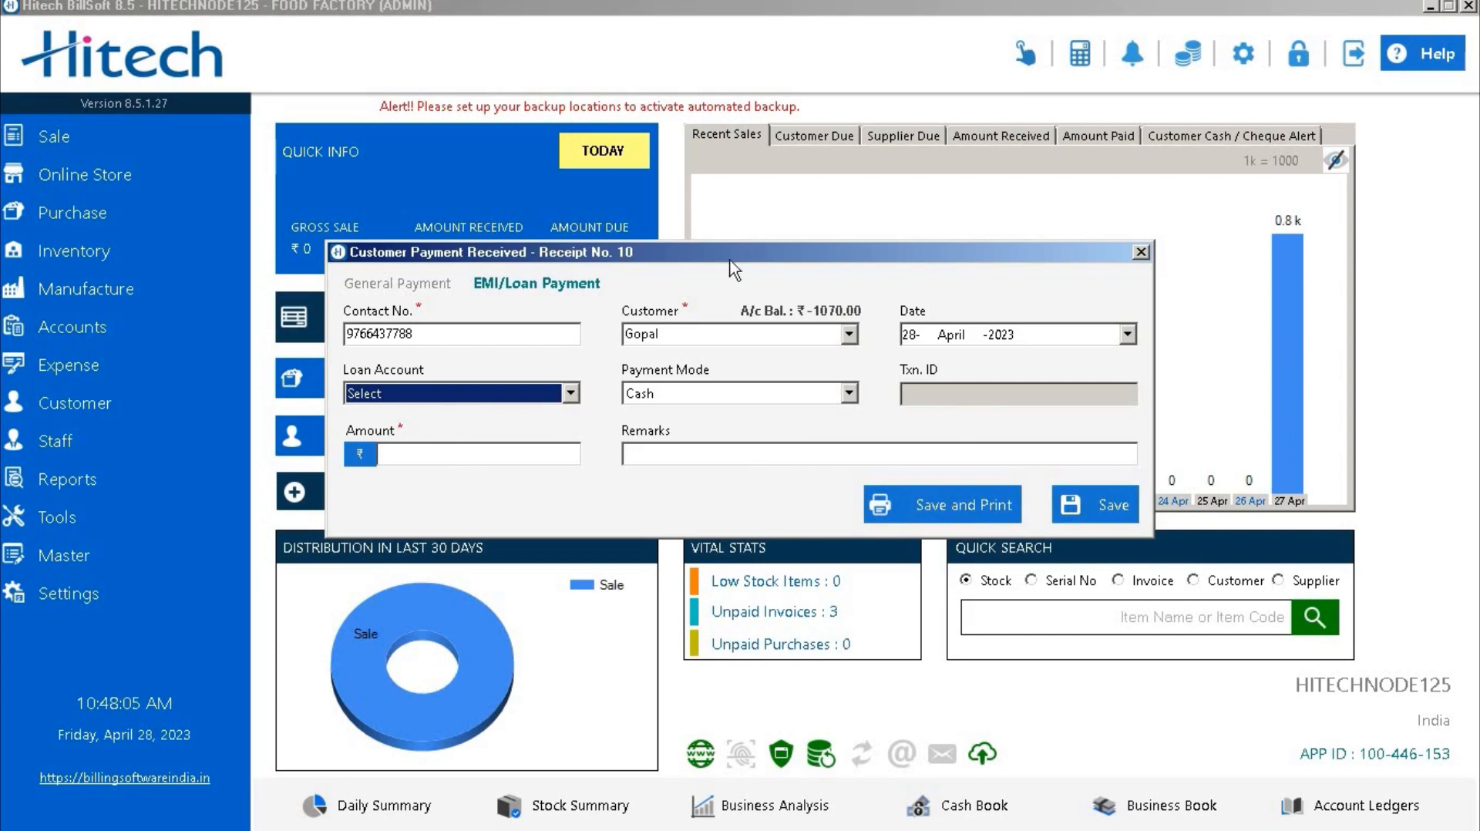
click(1139, 254)
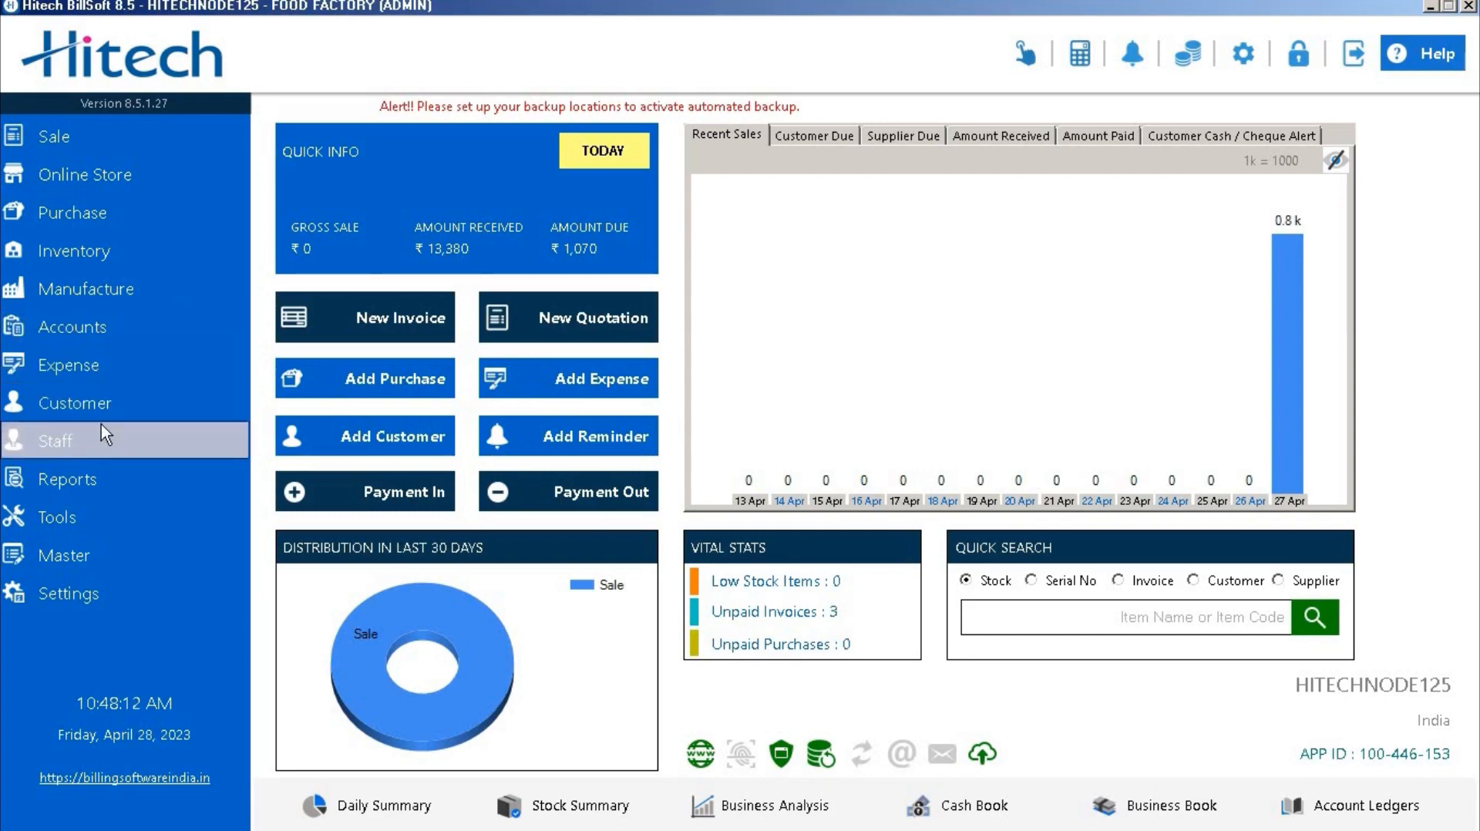
- Search the Payment Received report for payments made in Cash, review the listed entries and close the report
click(98, 474)
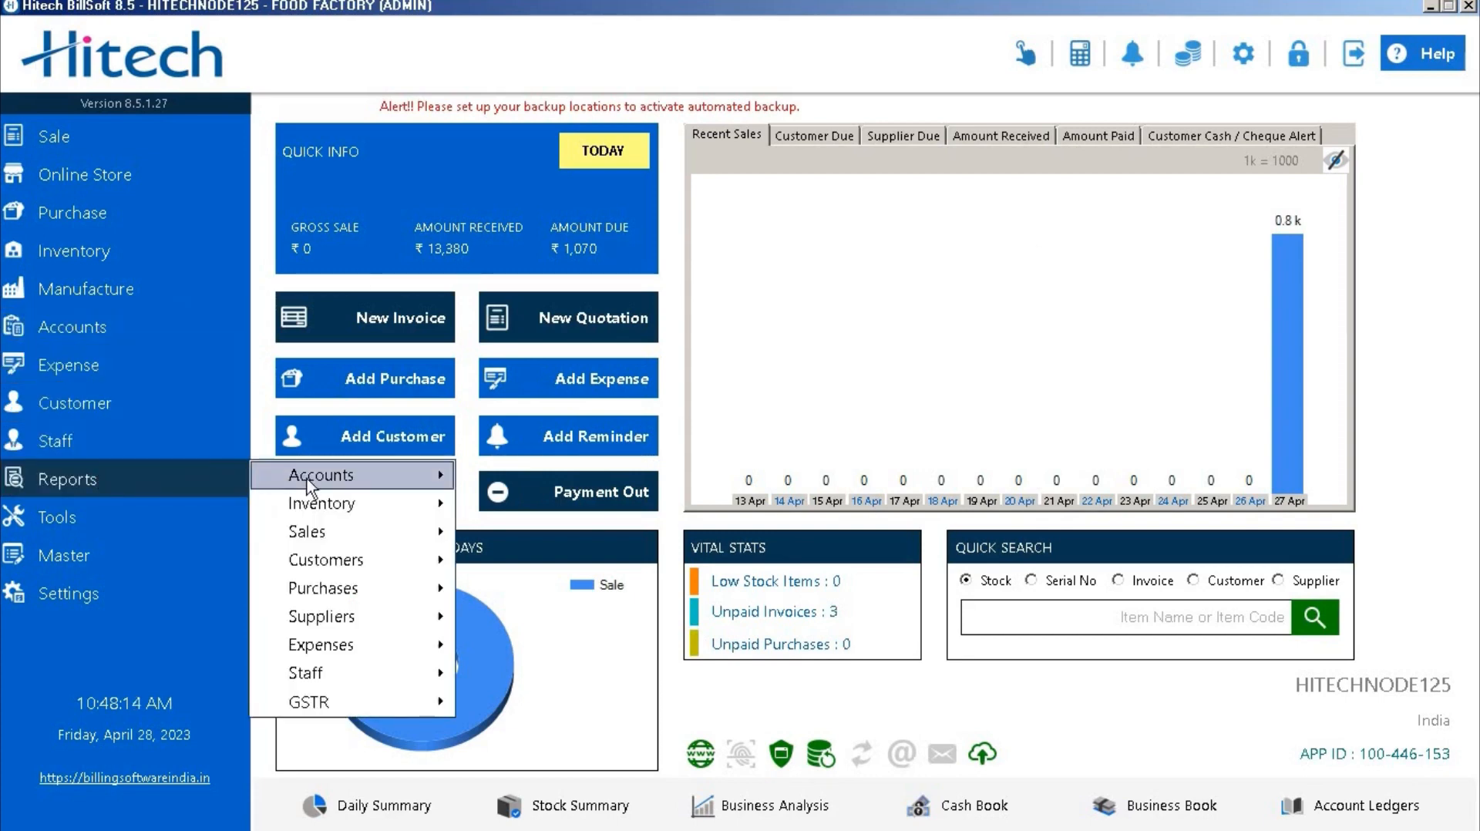
mouse_move(308, 481)
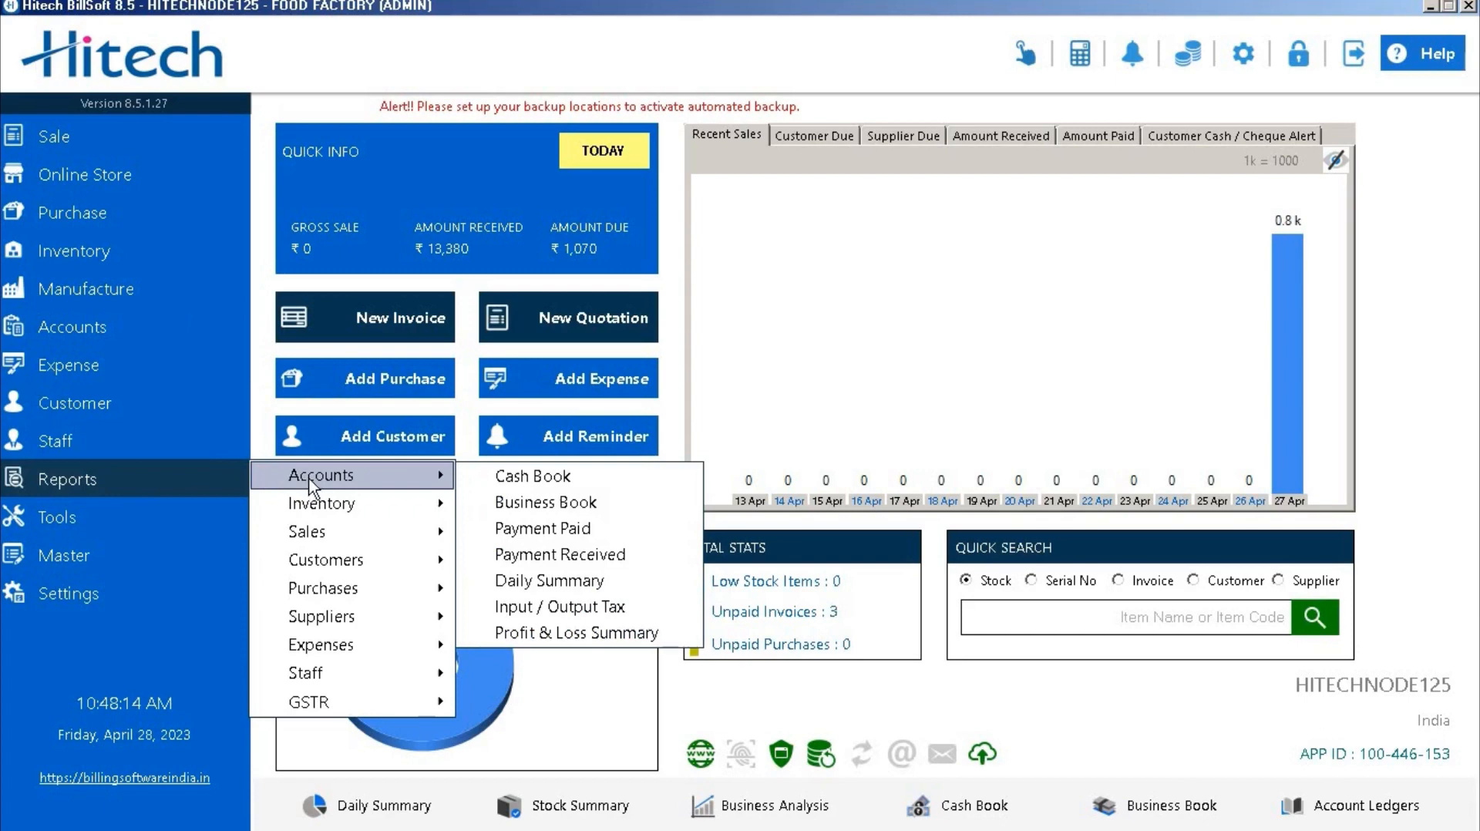
click(534, 563)
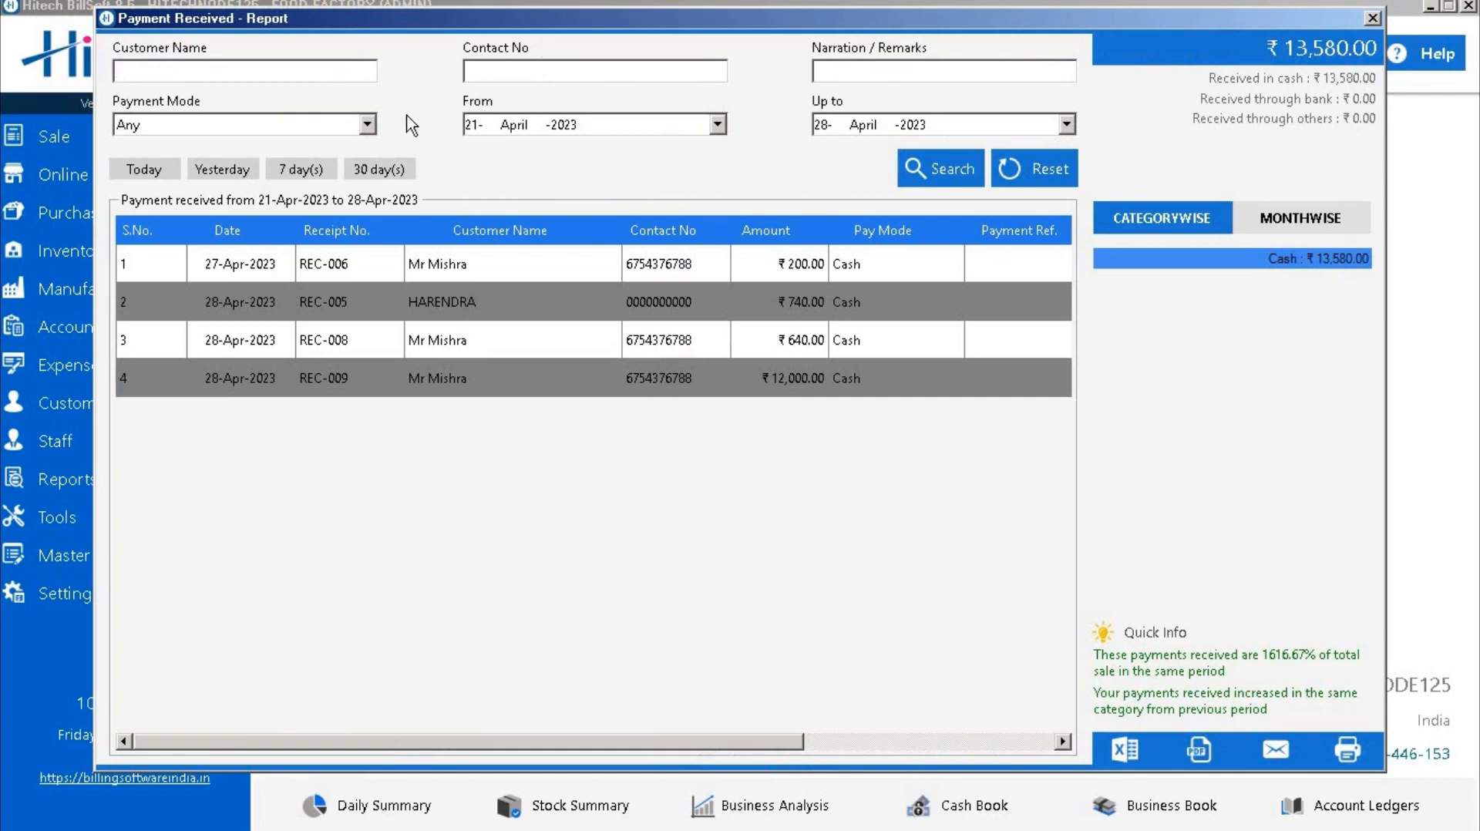
click(367, 124)
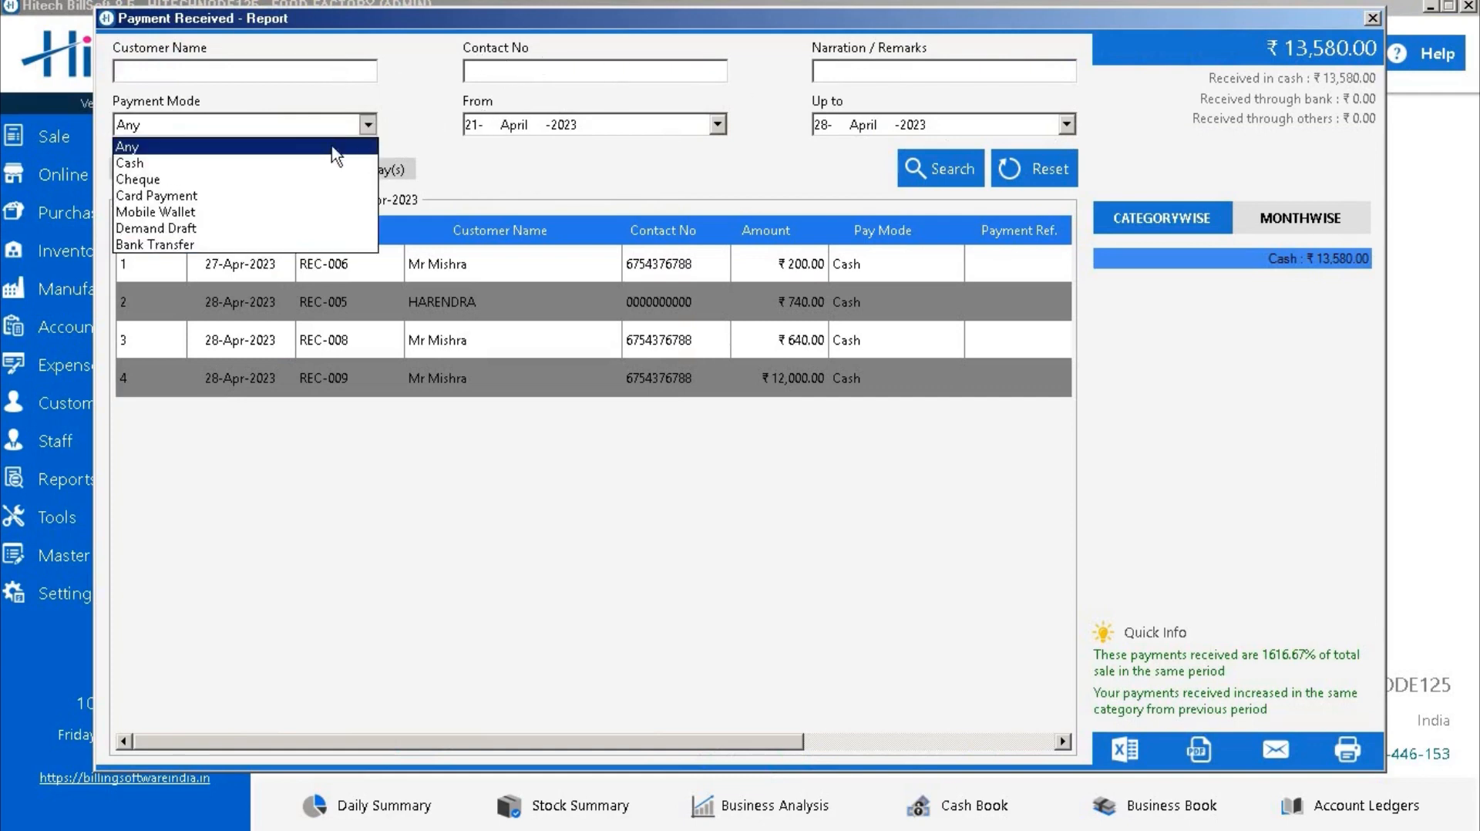
click(294, 164)
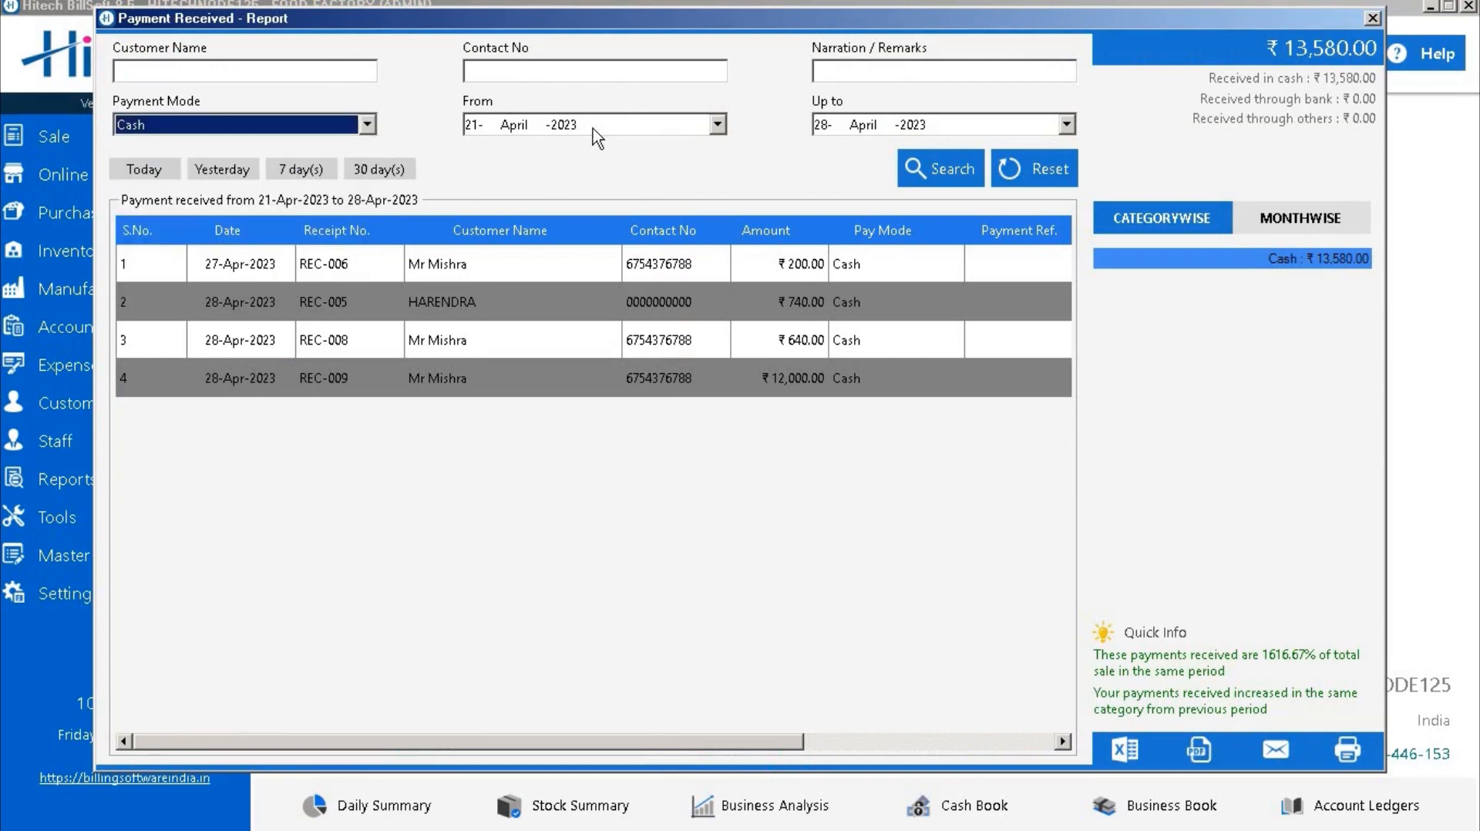
click(929, 169)
click(929, 169)
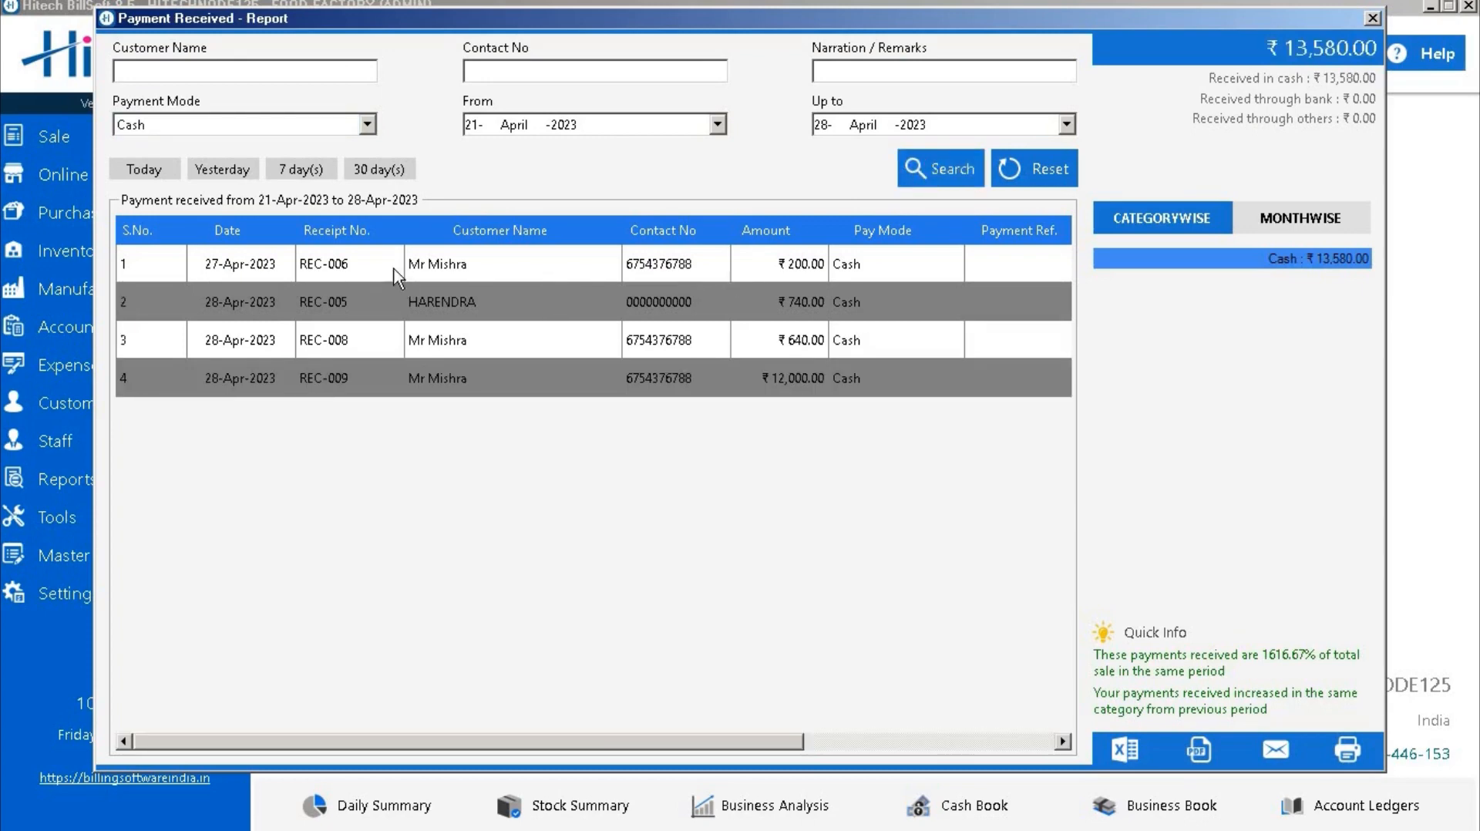
drag(540, 744, 195, 764)
click(1371, 15)
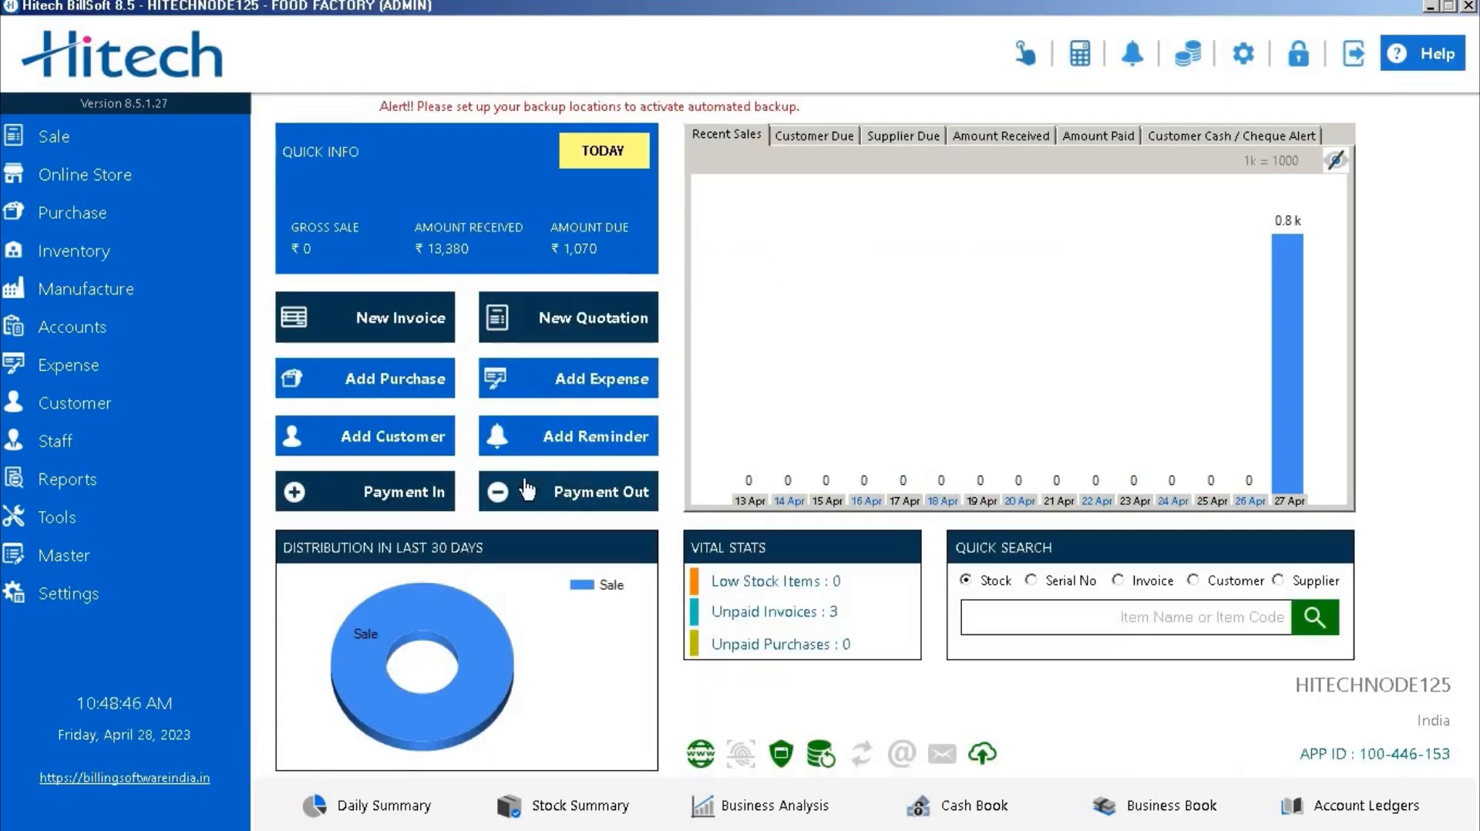
- Start a supplier payment out to BHARAT ENTERPRISES against purchase bill P-1
click(527, 491)
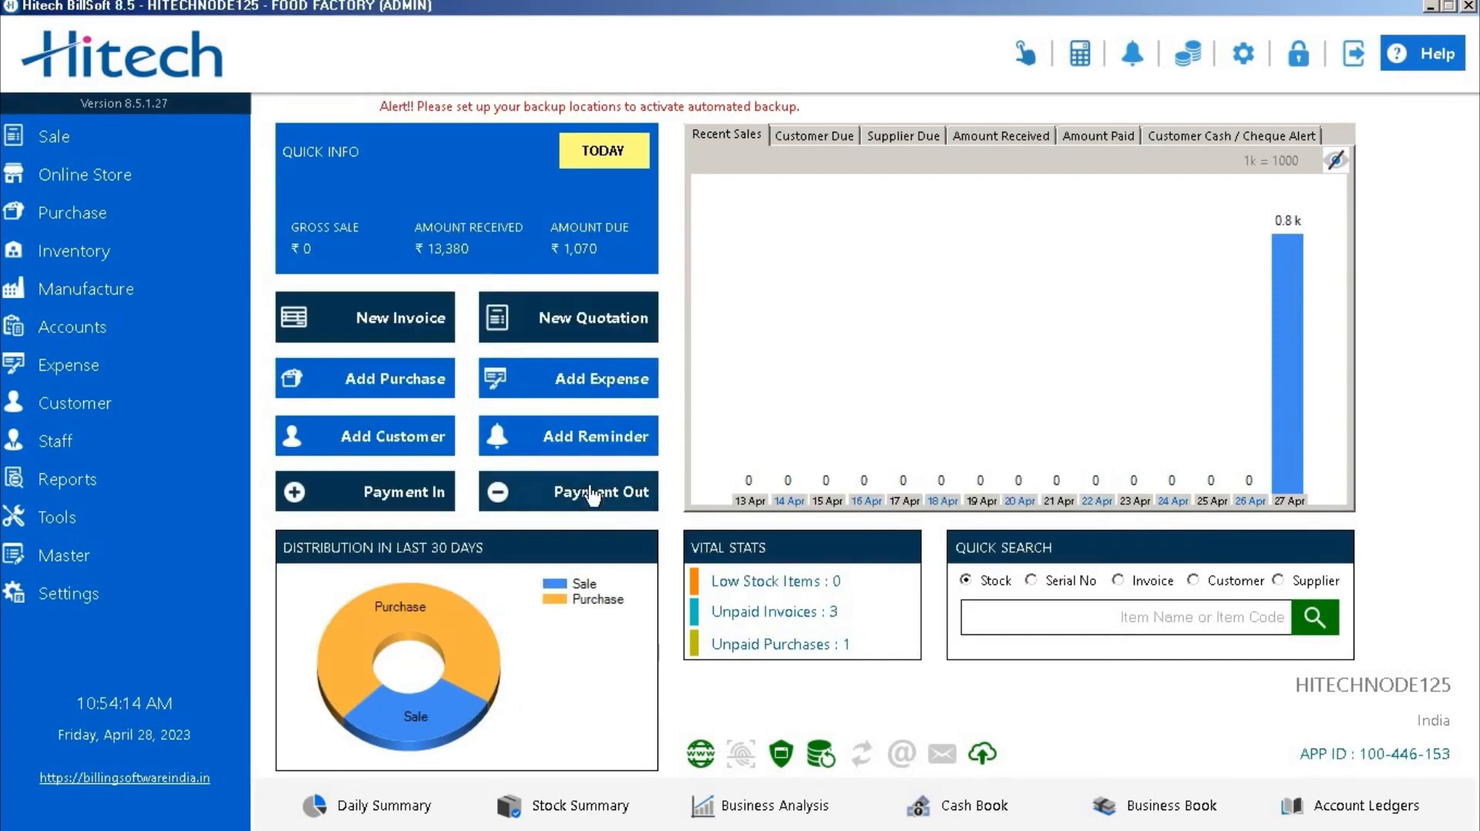
click(593, 496)
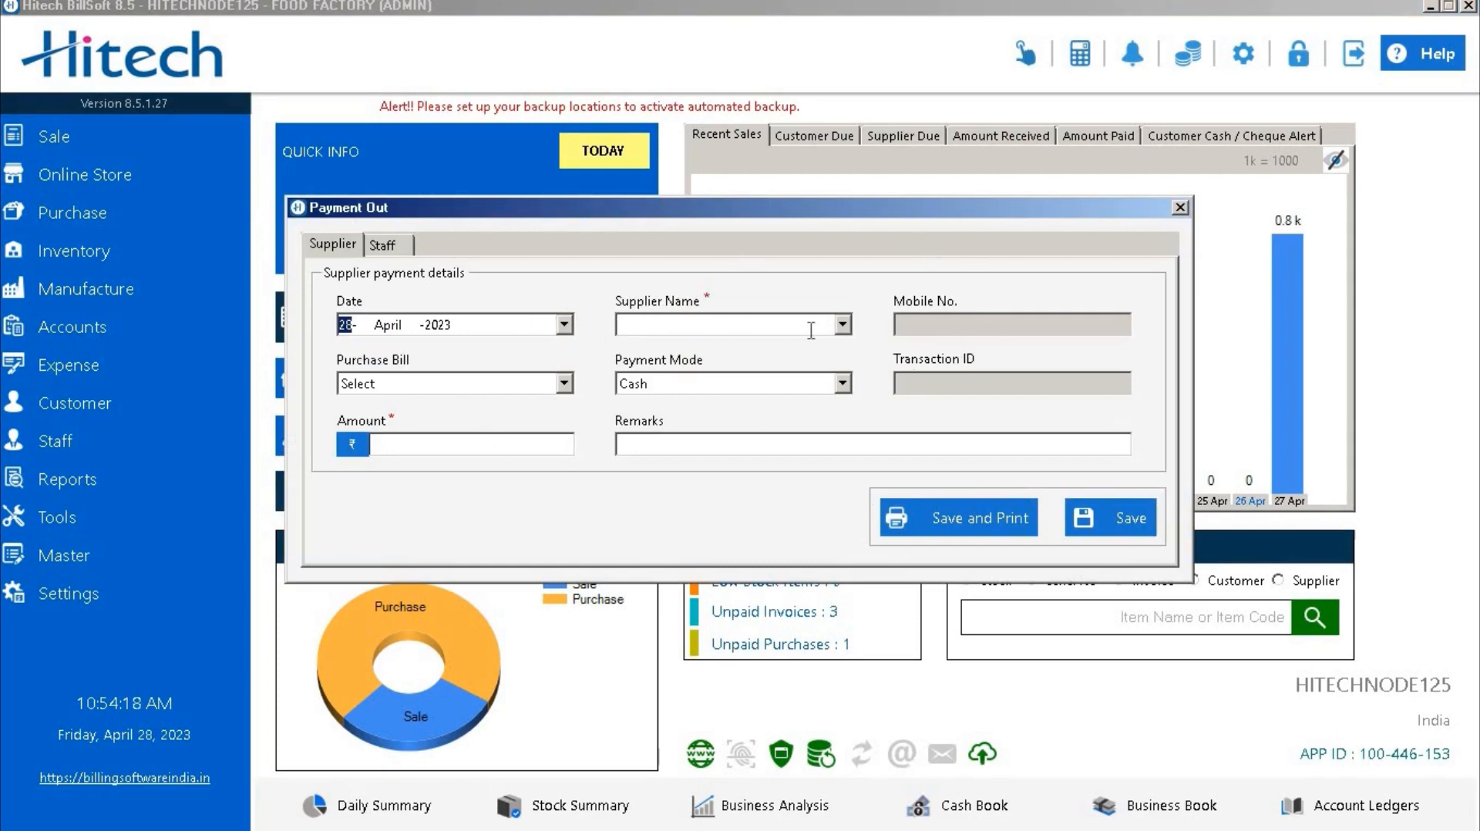
click(844, 326)
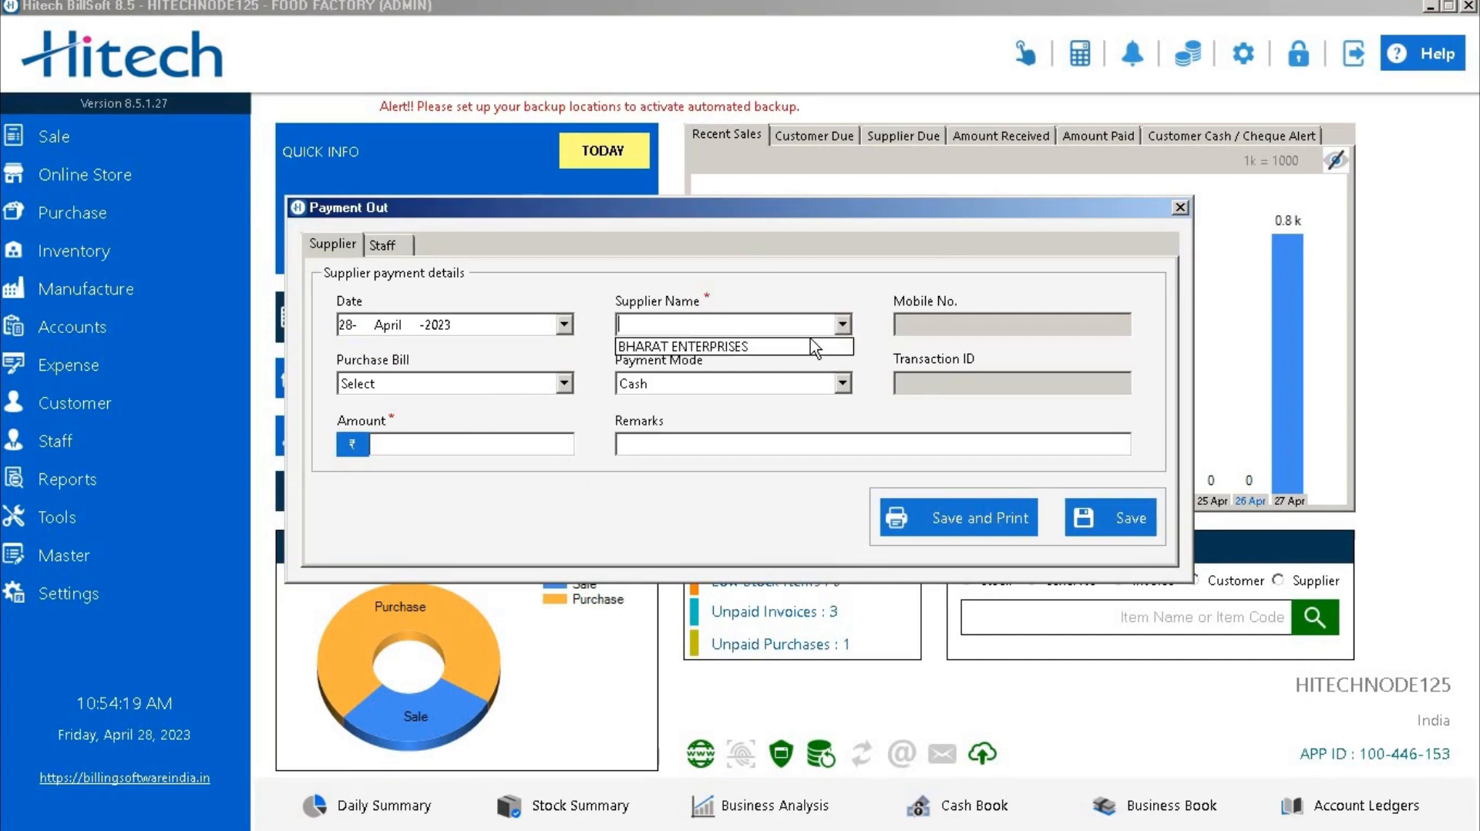
click(785, 348)
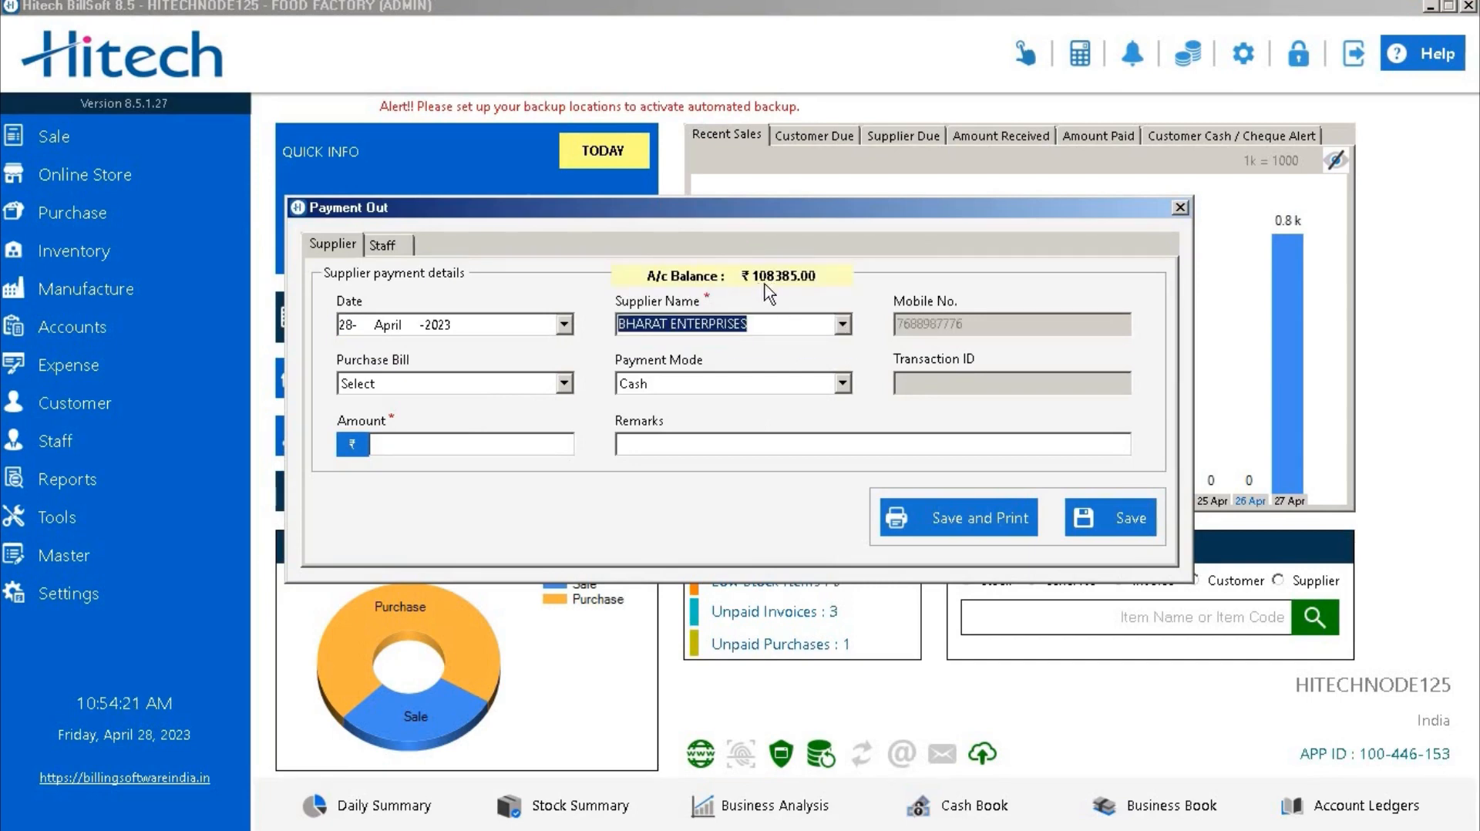
click(571, 387)
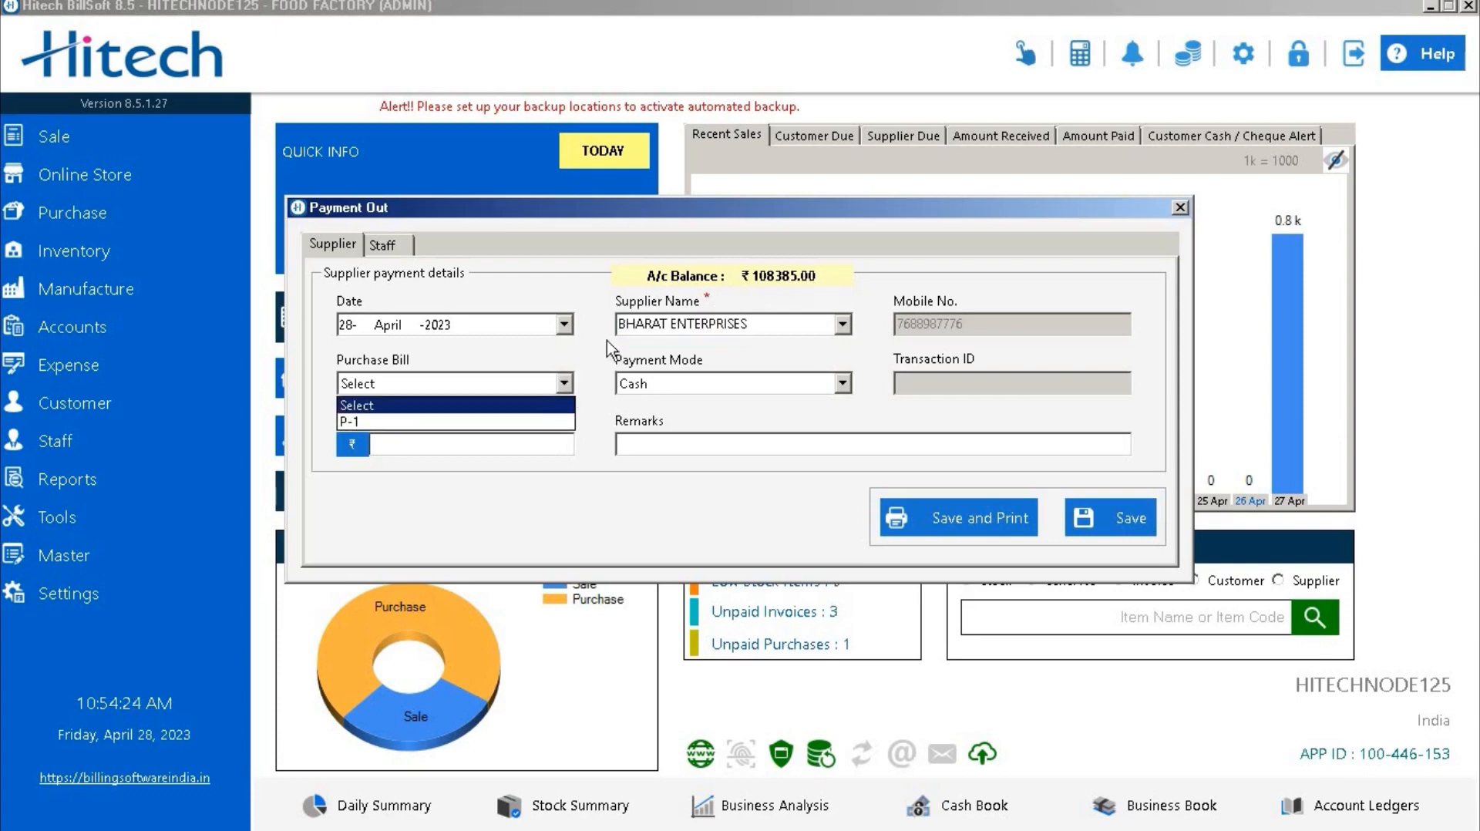
click(614, 300)
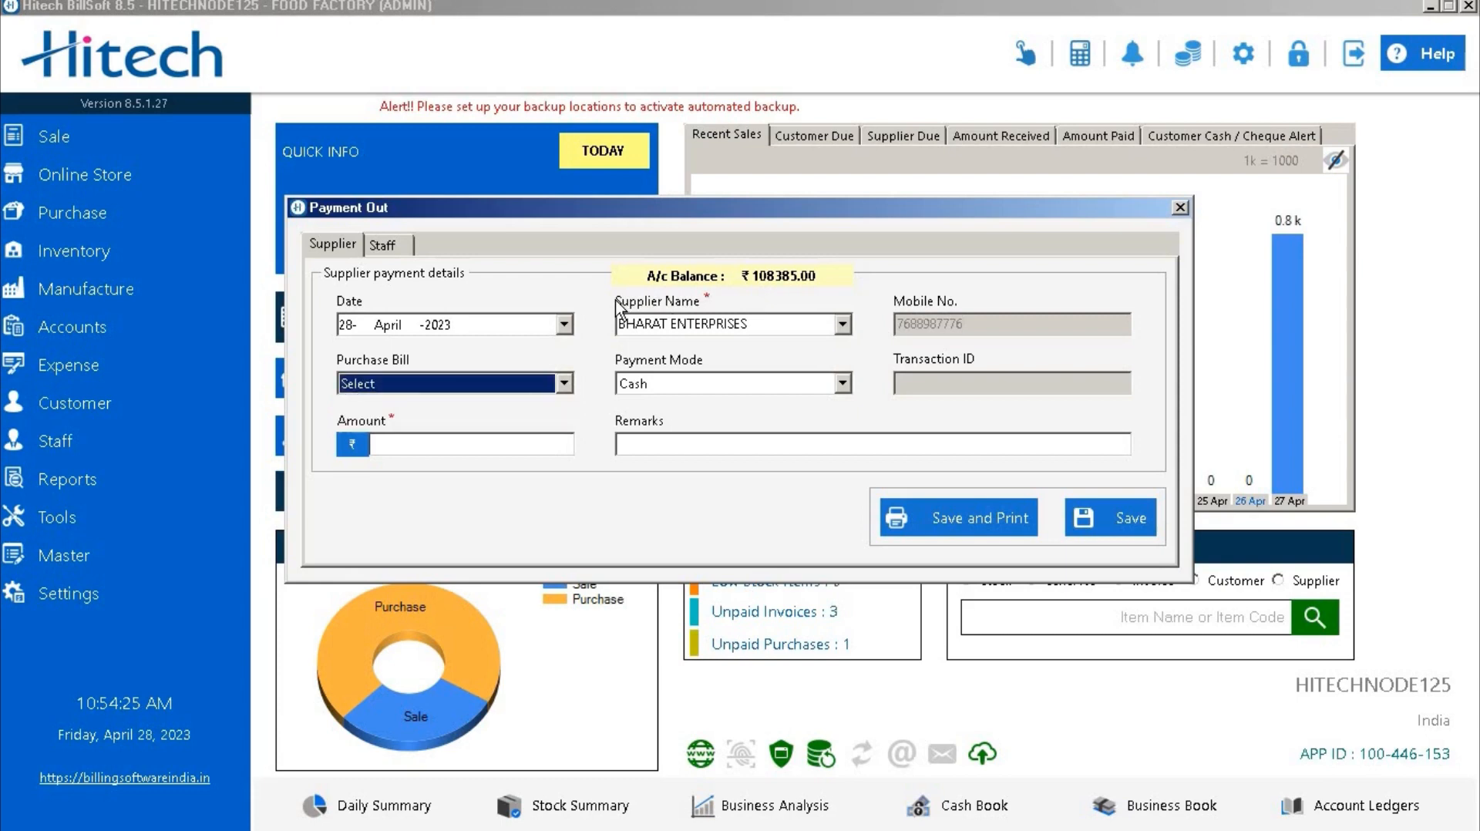
click(493, 438)
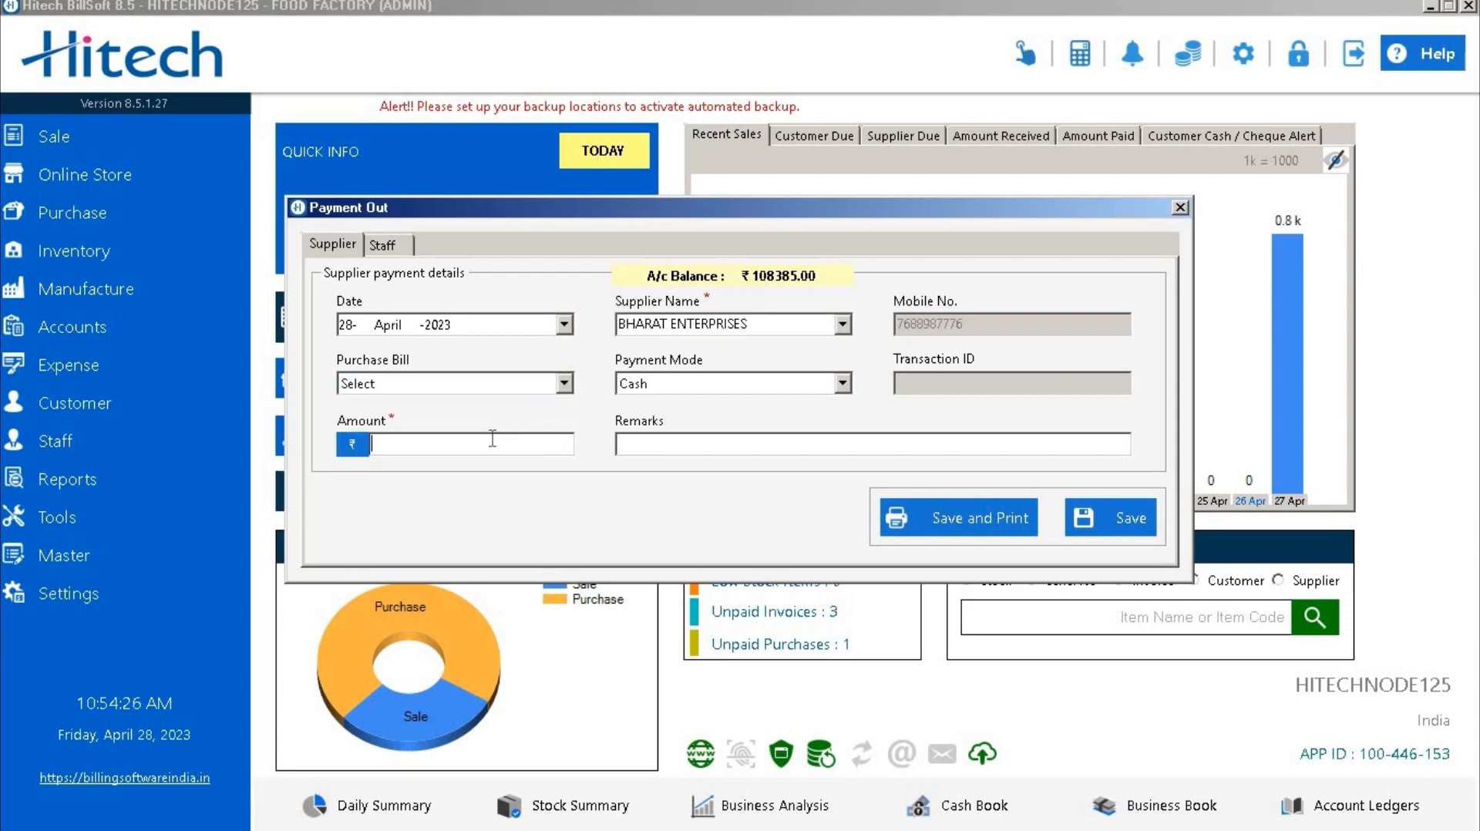
click(564, 383)
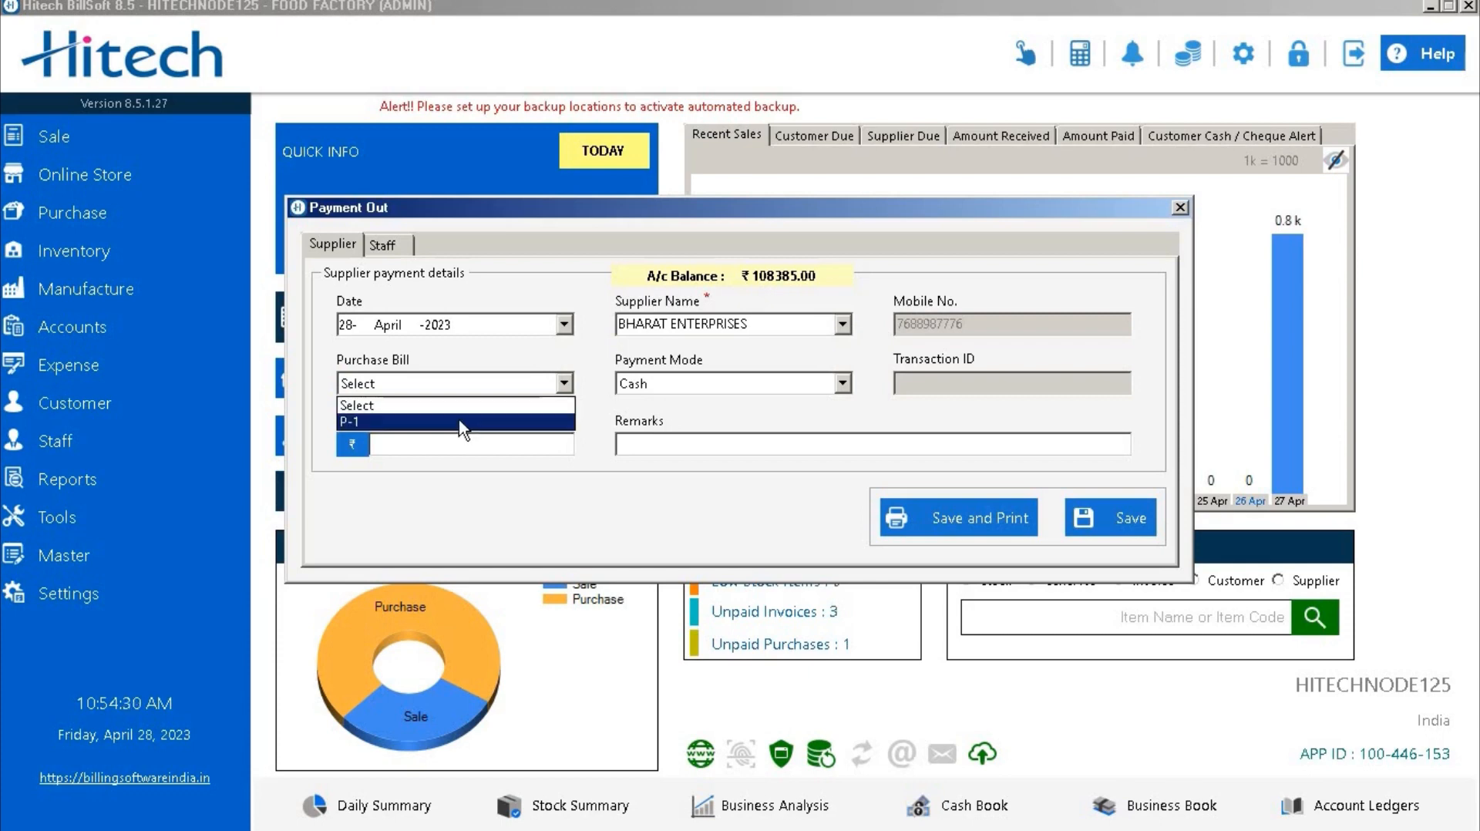
click(463, 422)
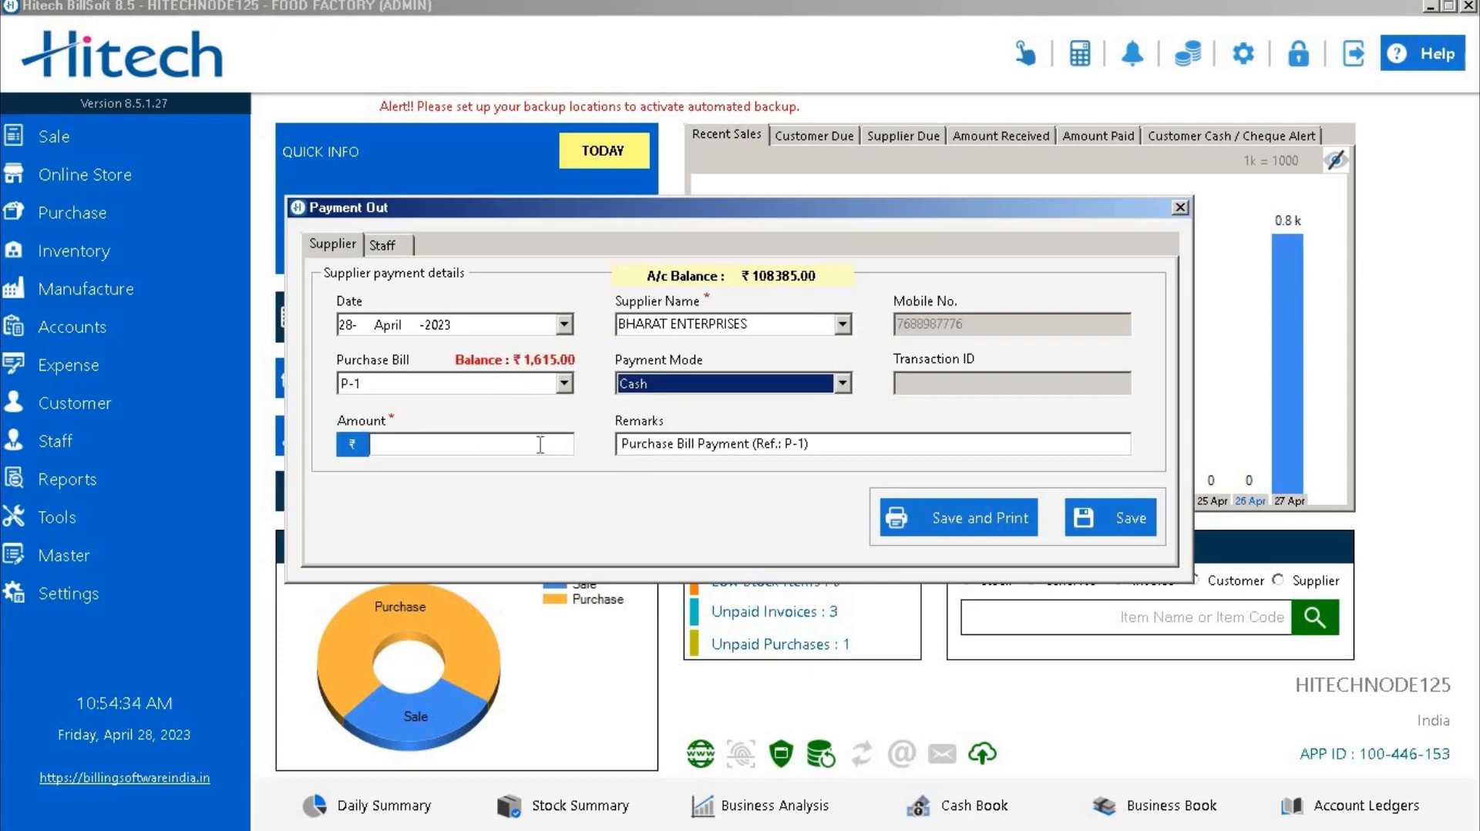
- Set the supplier payment amount to ₹1000 and save it as a cash payment
click(474, 443)
text(1000)
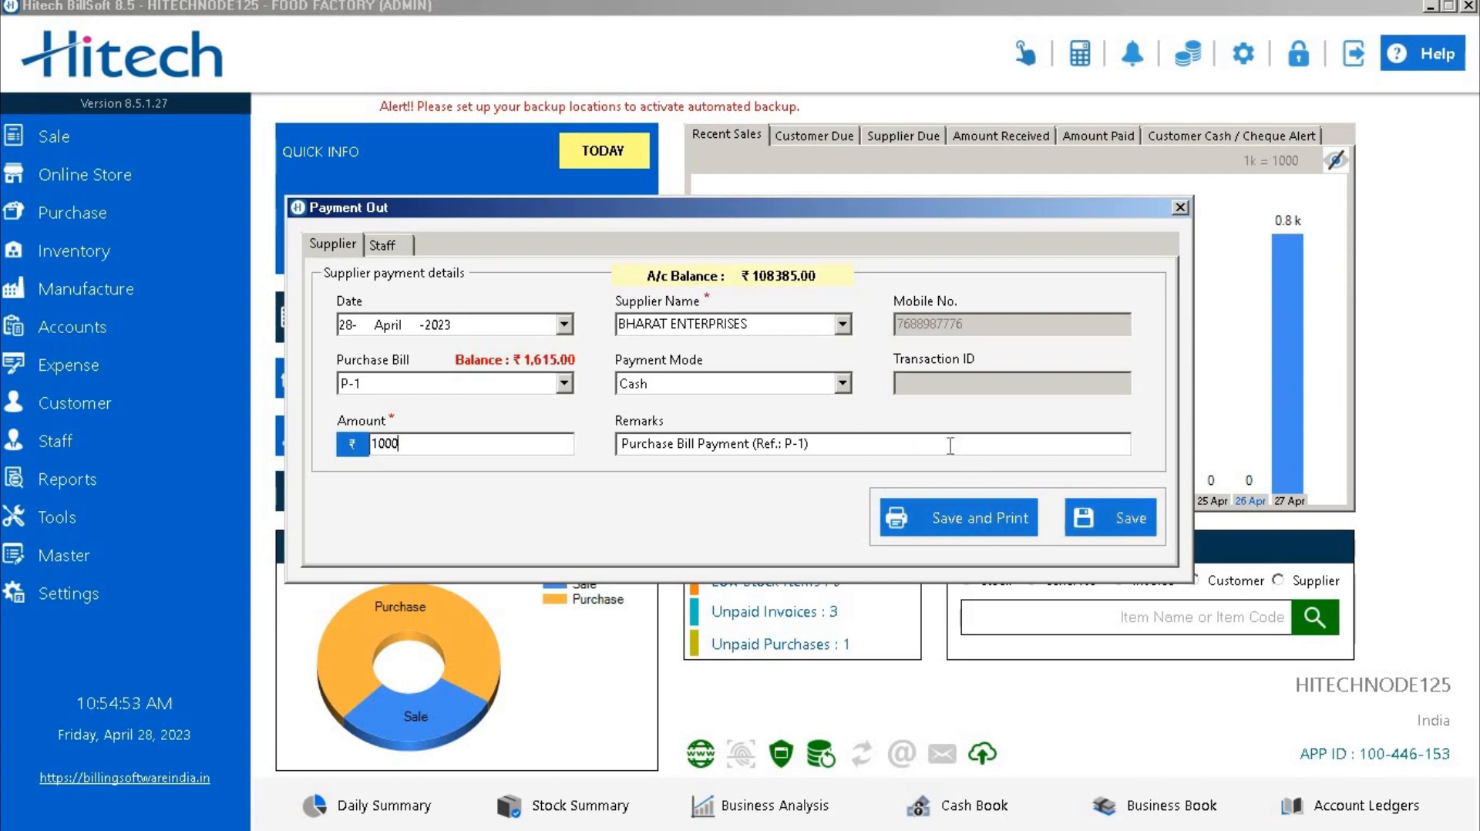
click(1127, 531)
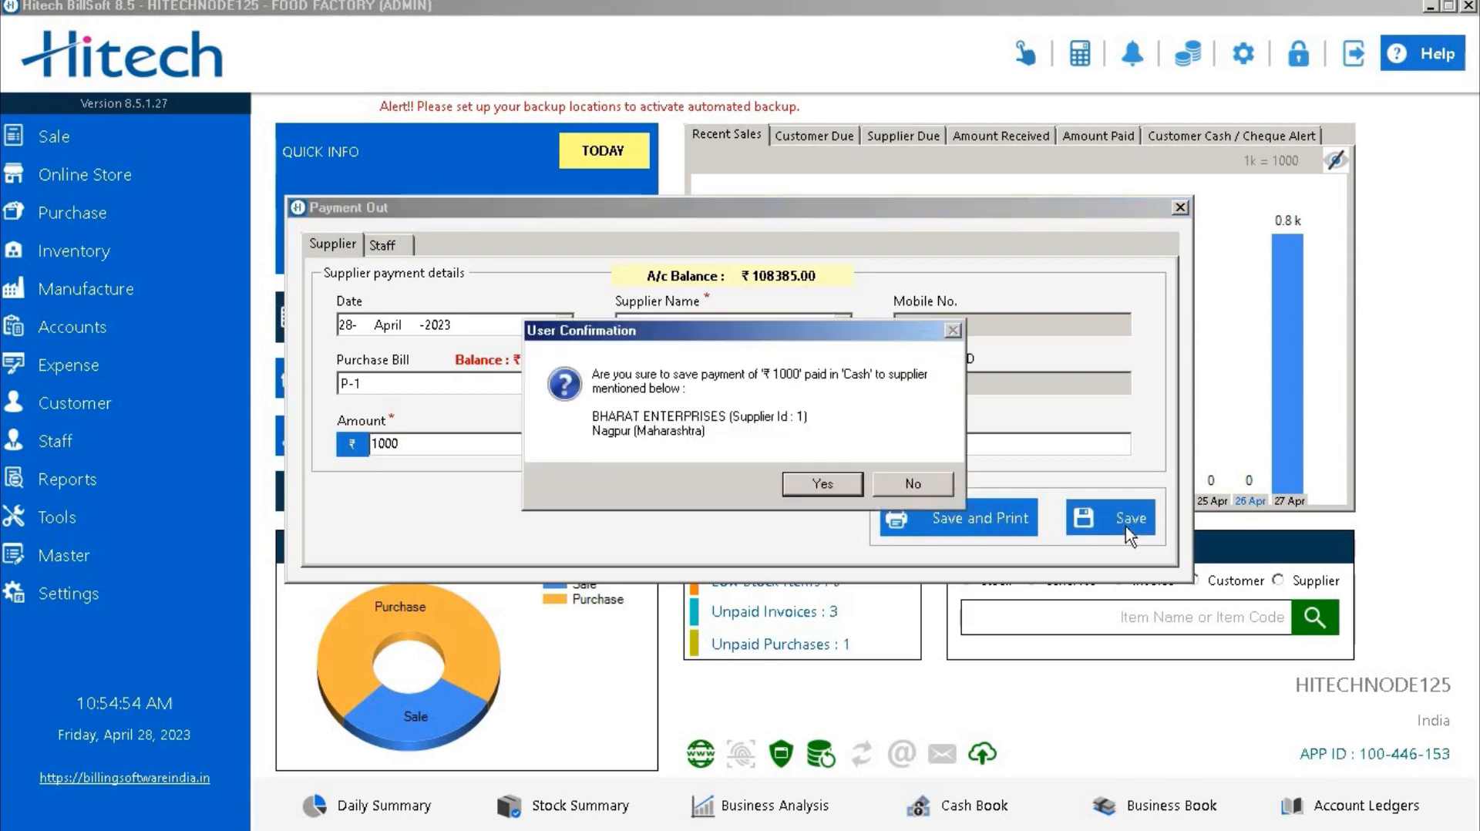
click(833, 484)
click(859, 466)
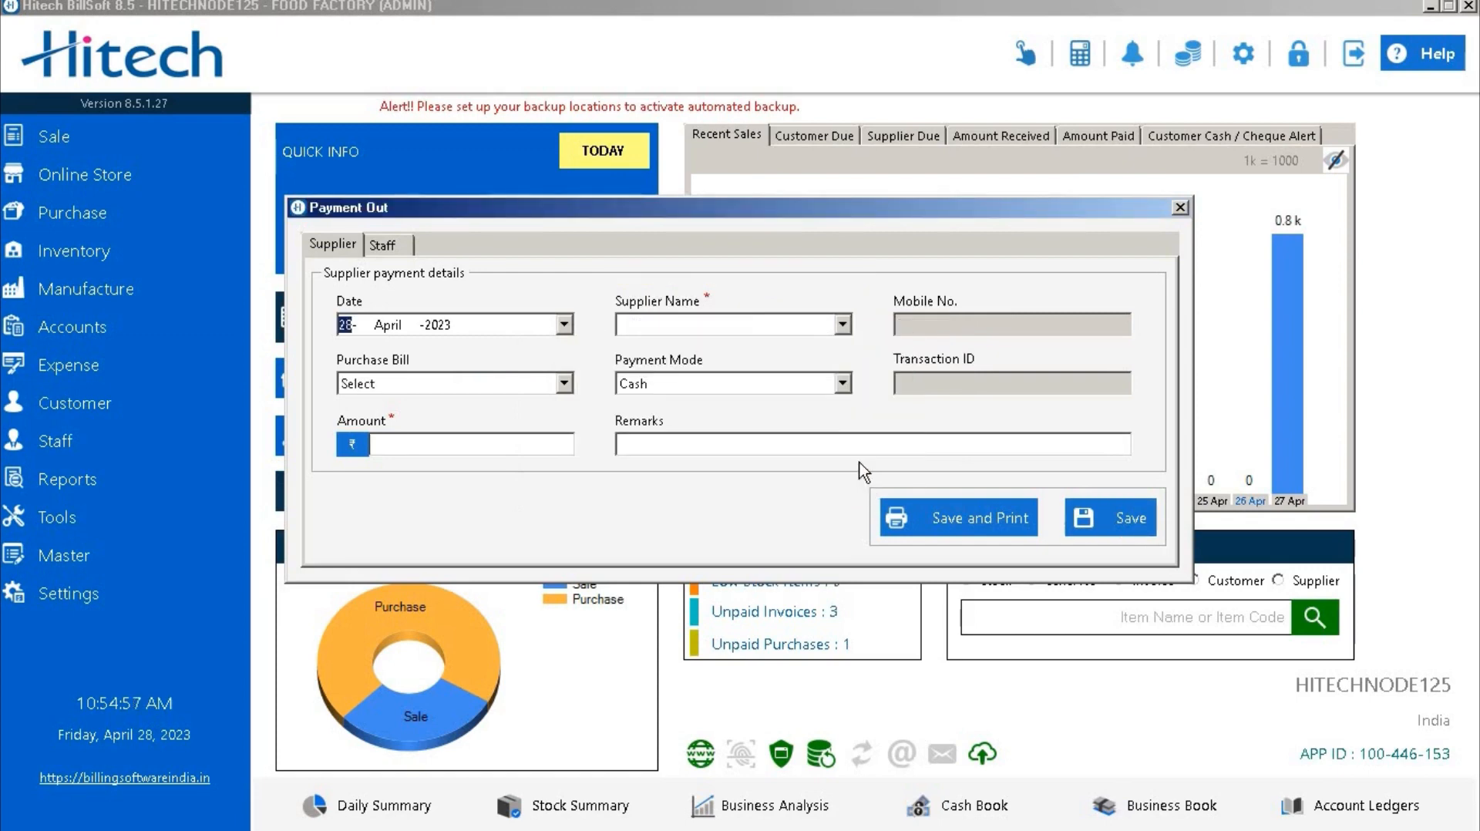
- Record and save a staff cash payment of ₹10000 to the first listed staff member
click(382, 245)
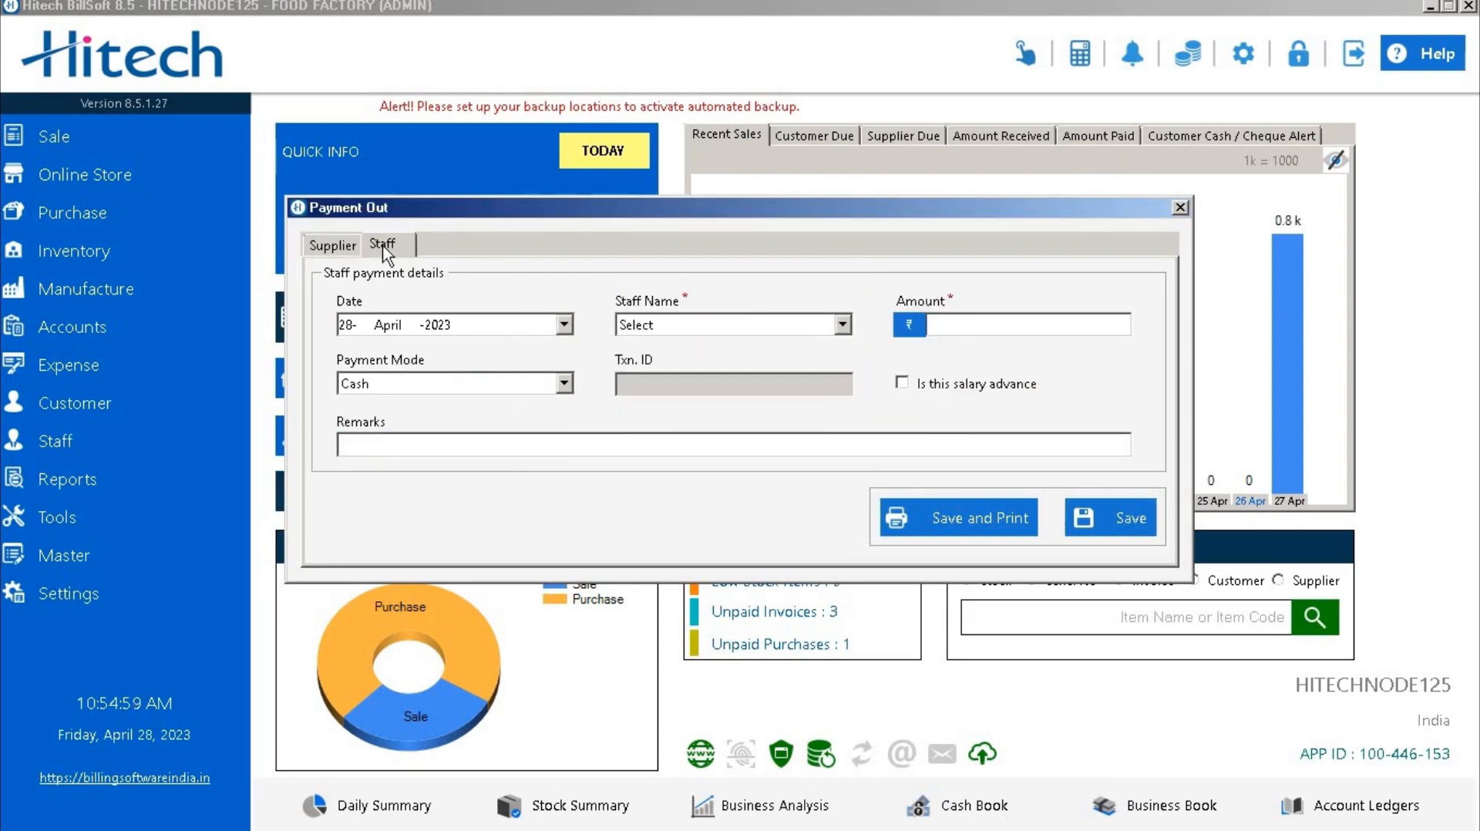
click(843, 325)
click(763, 363)
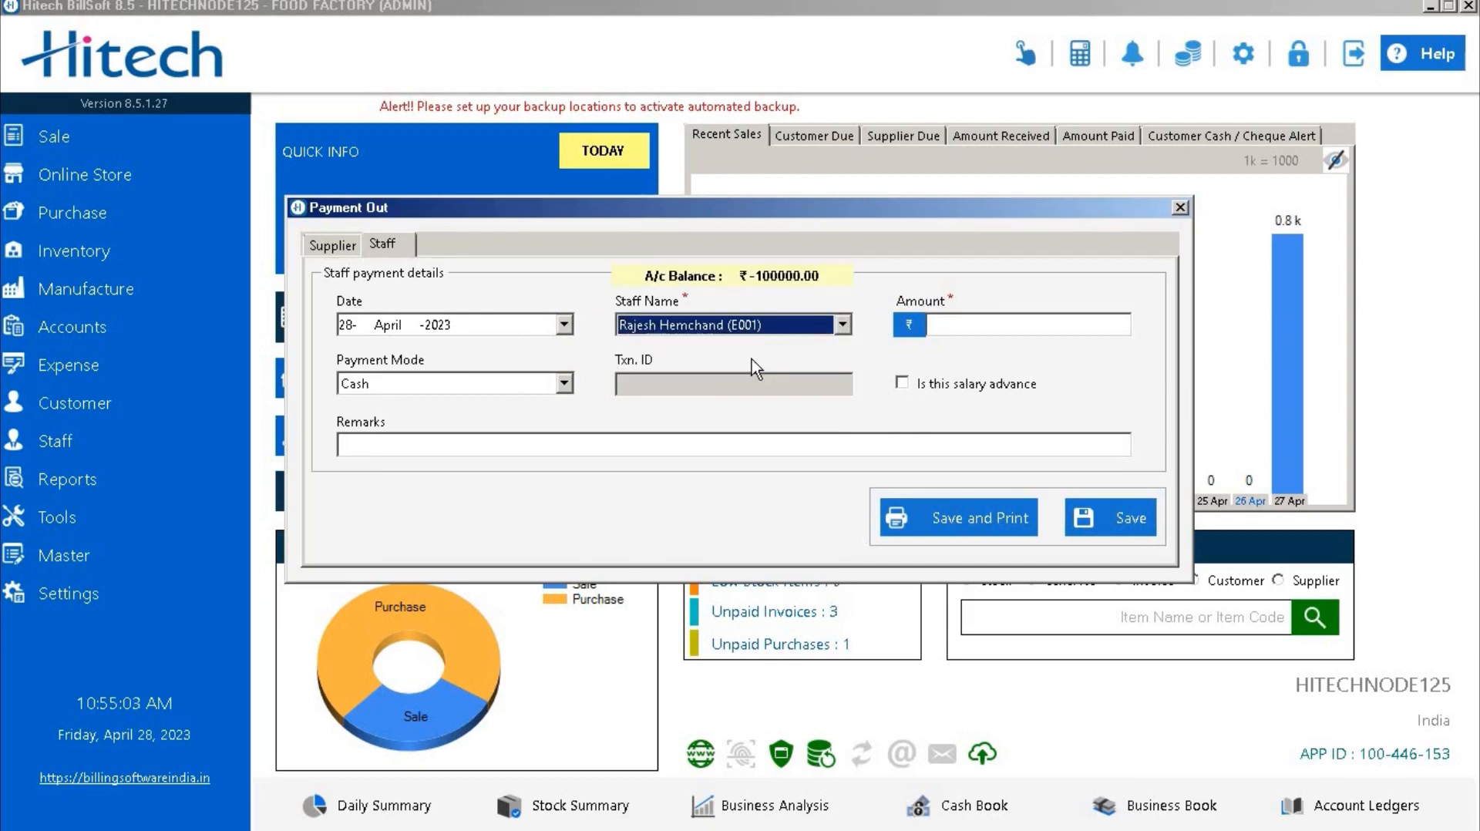
click(955, 329)
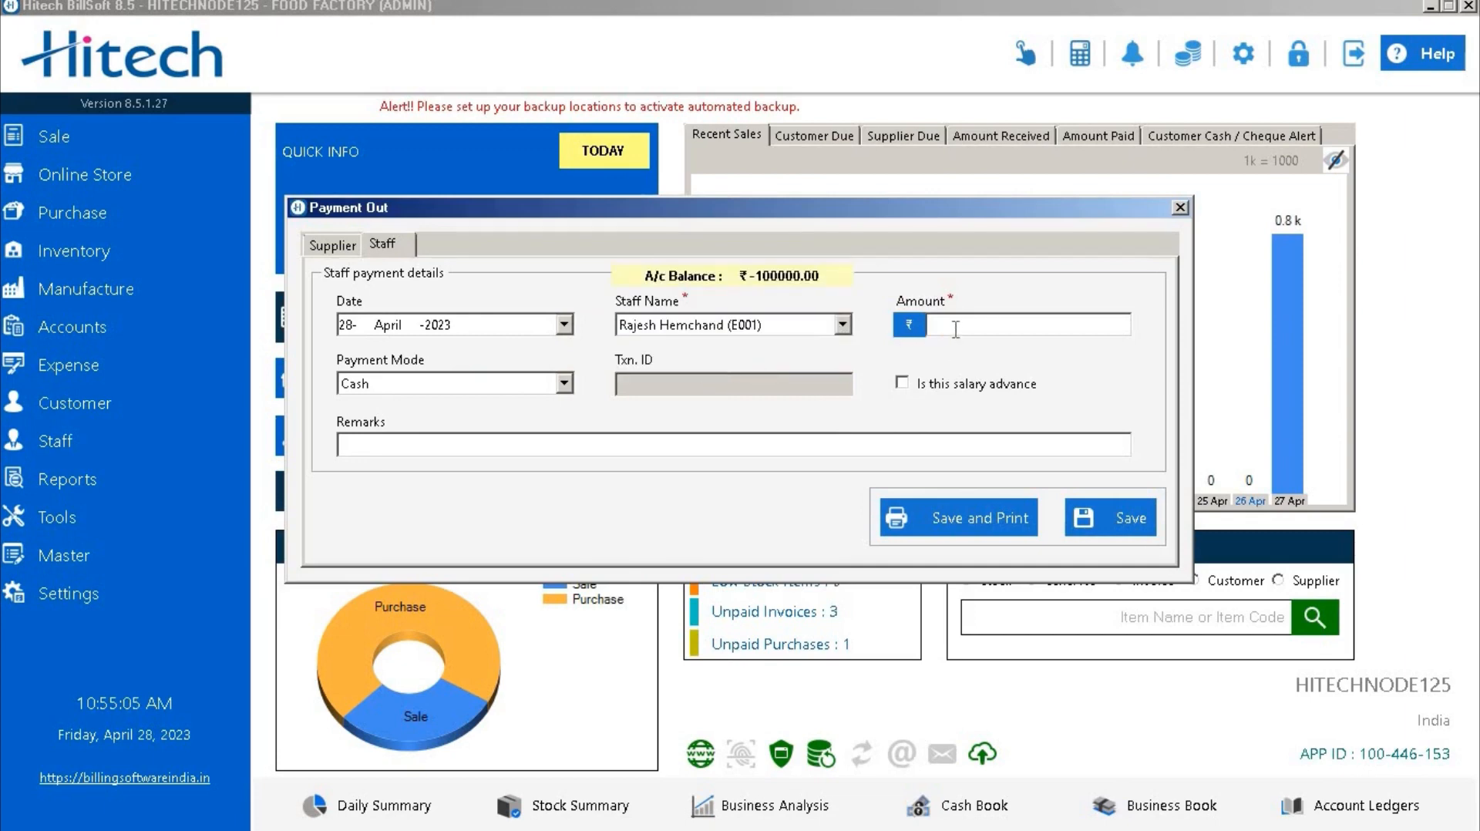
text(1000000)
click(1096, 516)
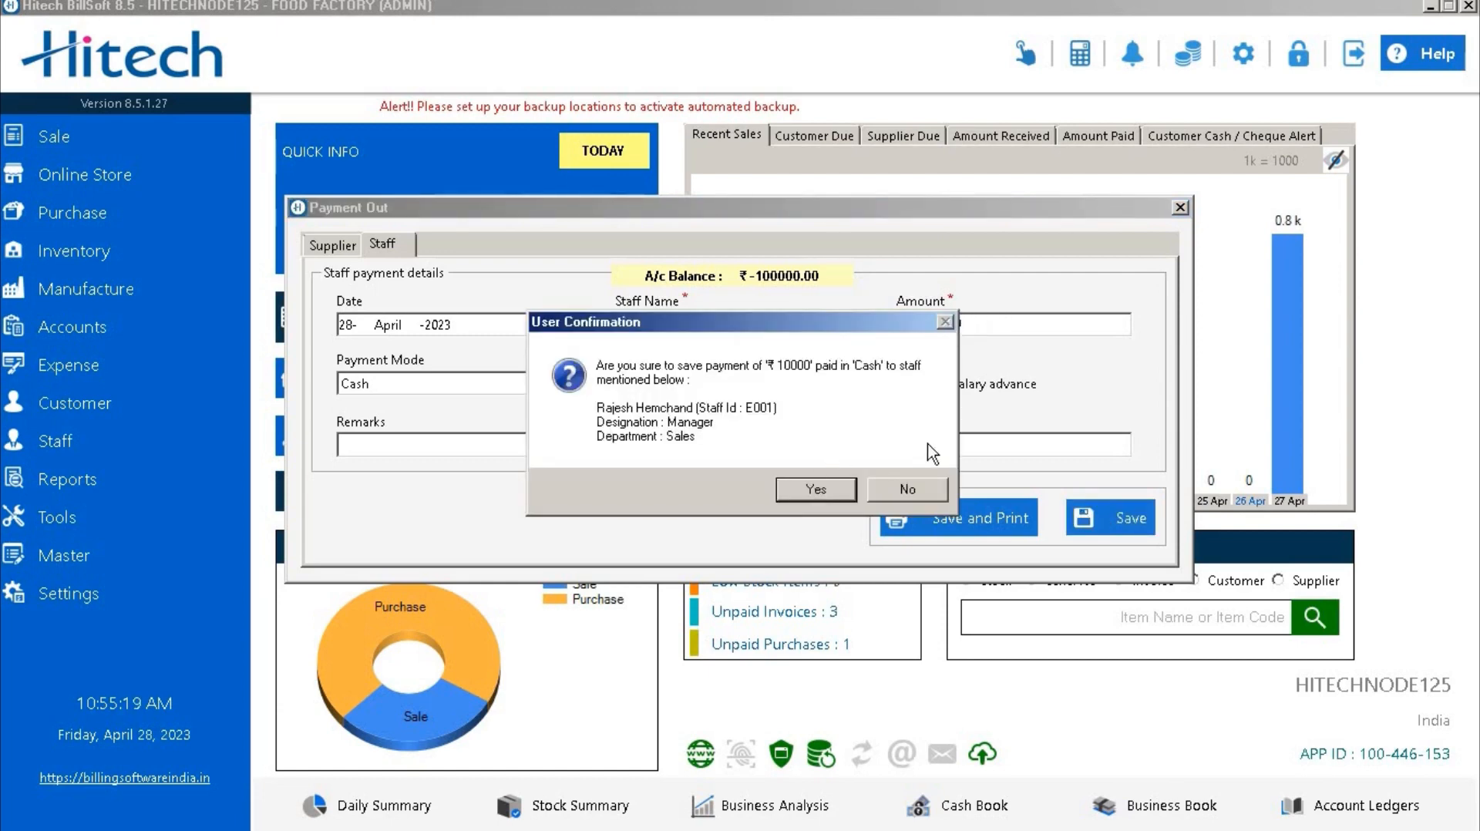
click(817, 489)
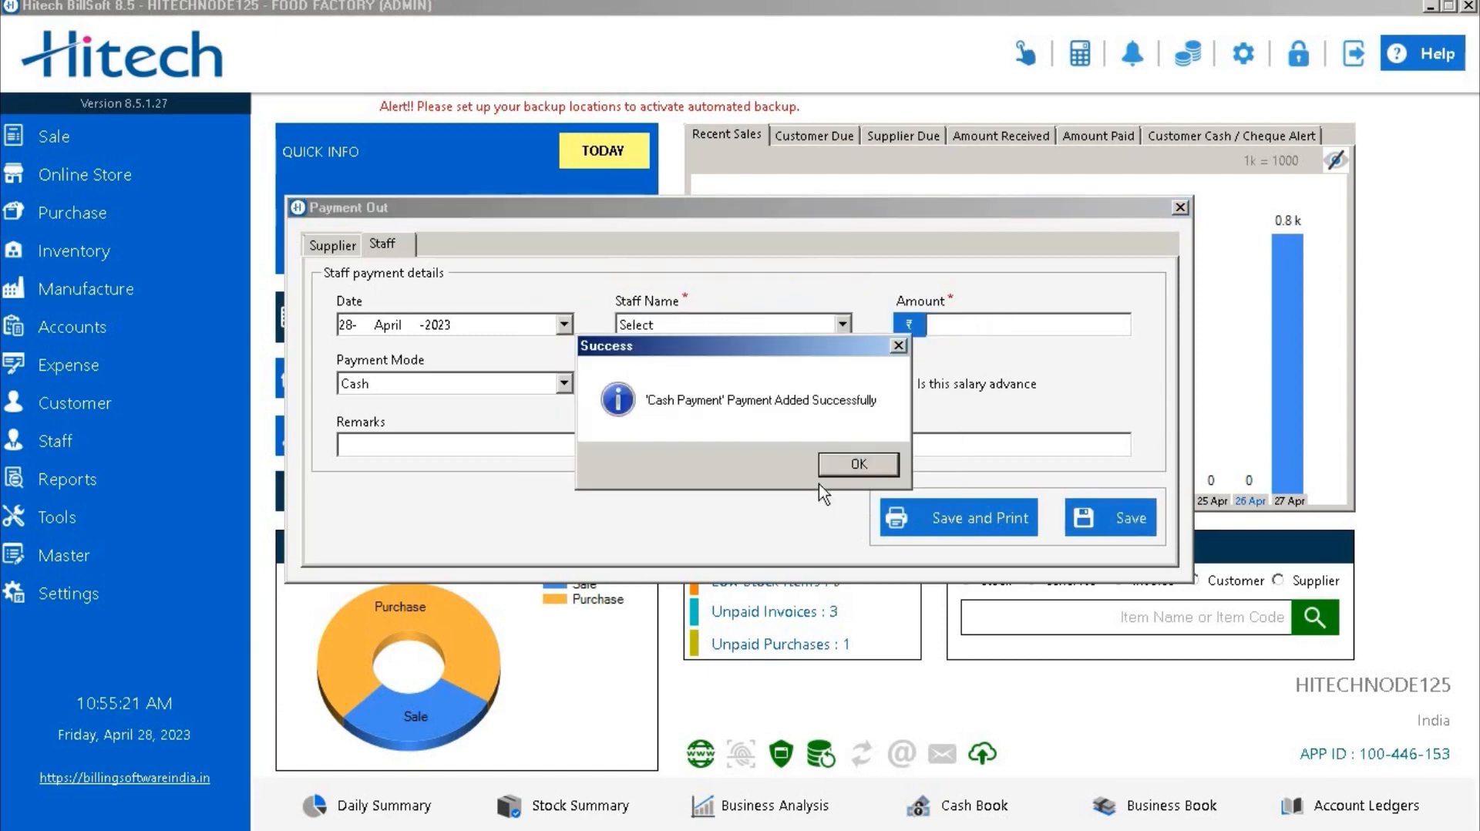
- Dismiss the payment confirmation, close the Payment Out form and open the Payment Paid report for accounts
click(858, 464)
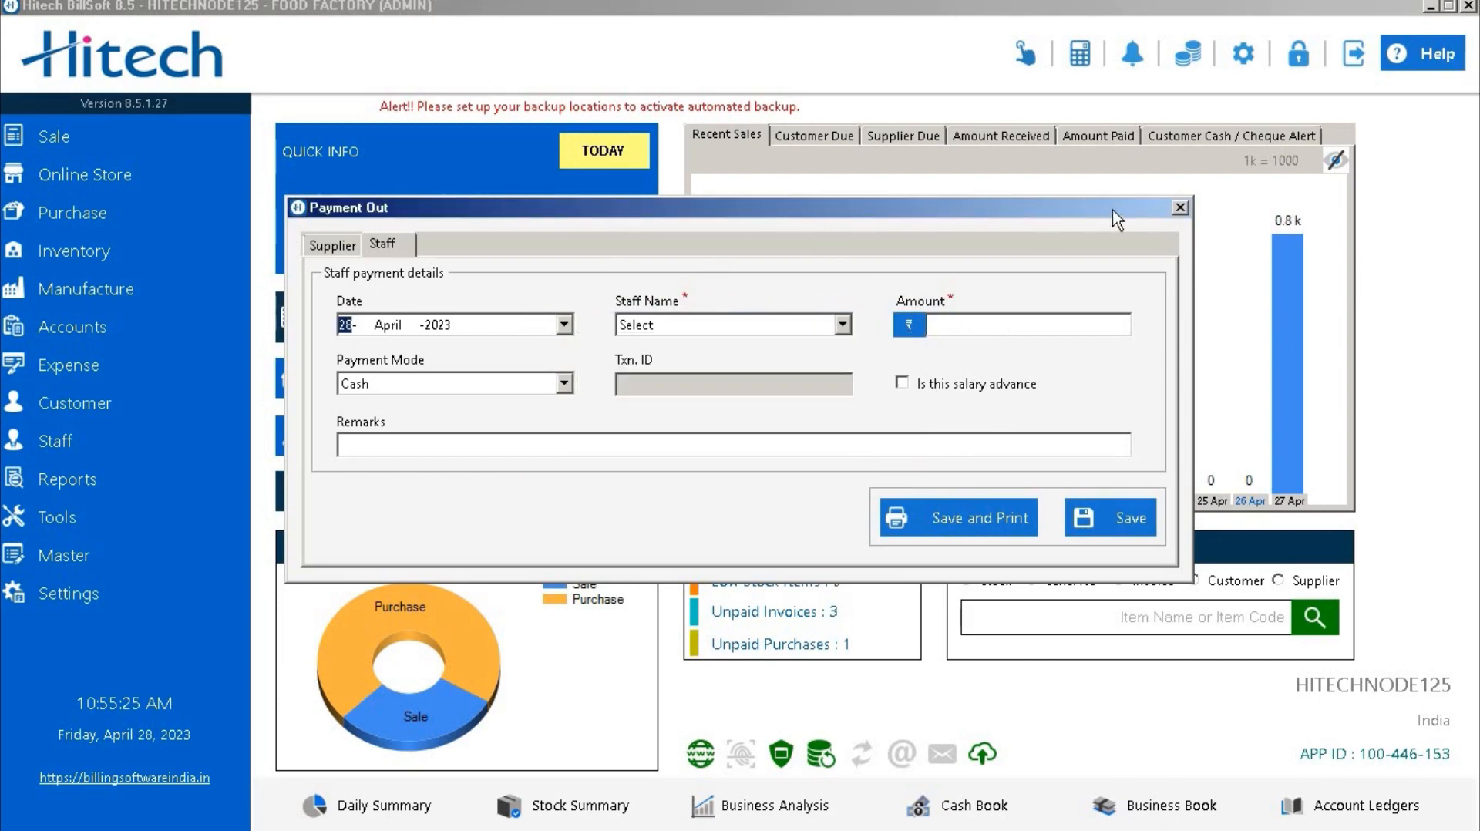
click(1180, 208)
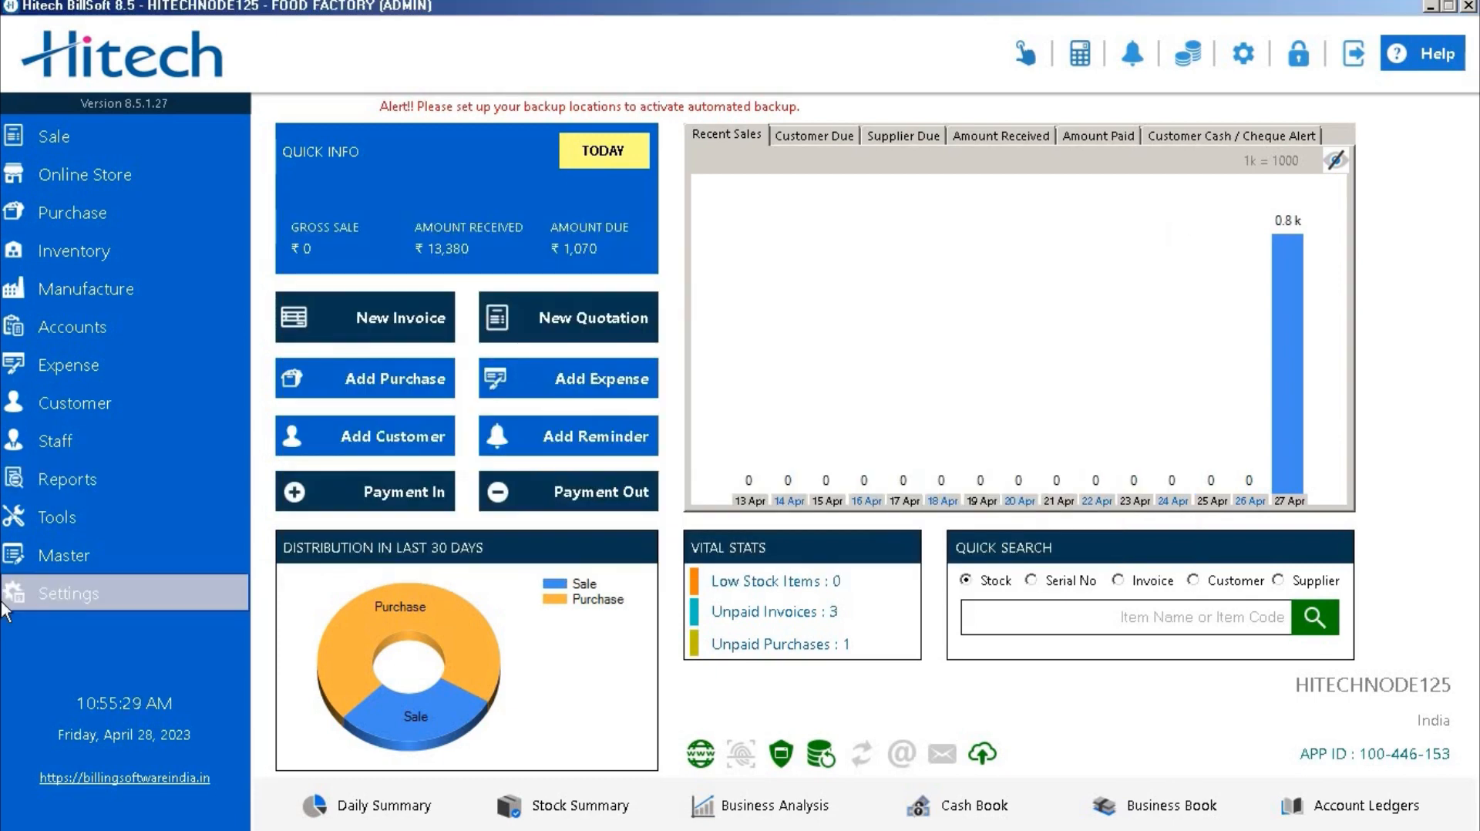
click(136, 488)
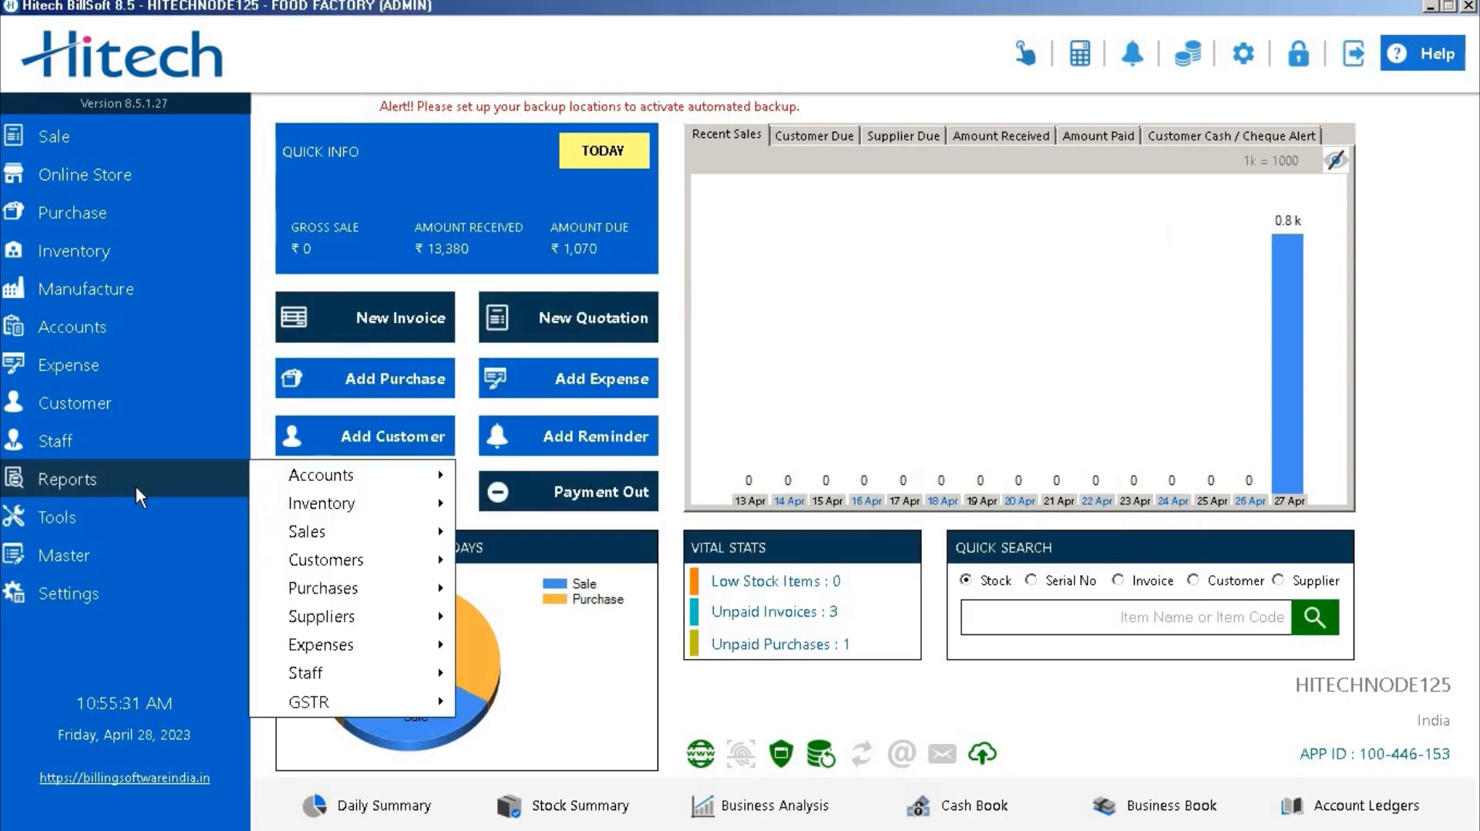
mouse_move(321, 484)
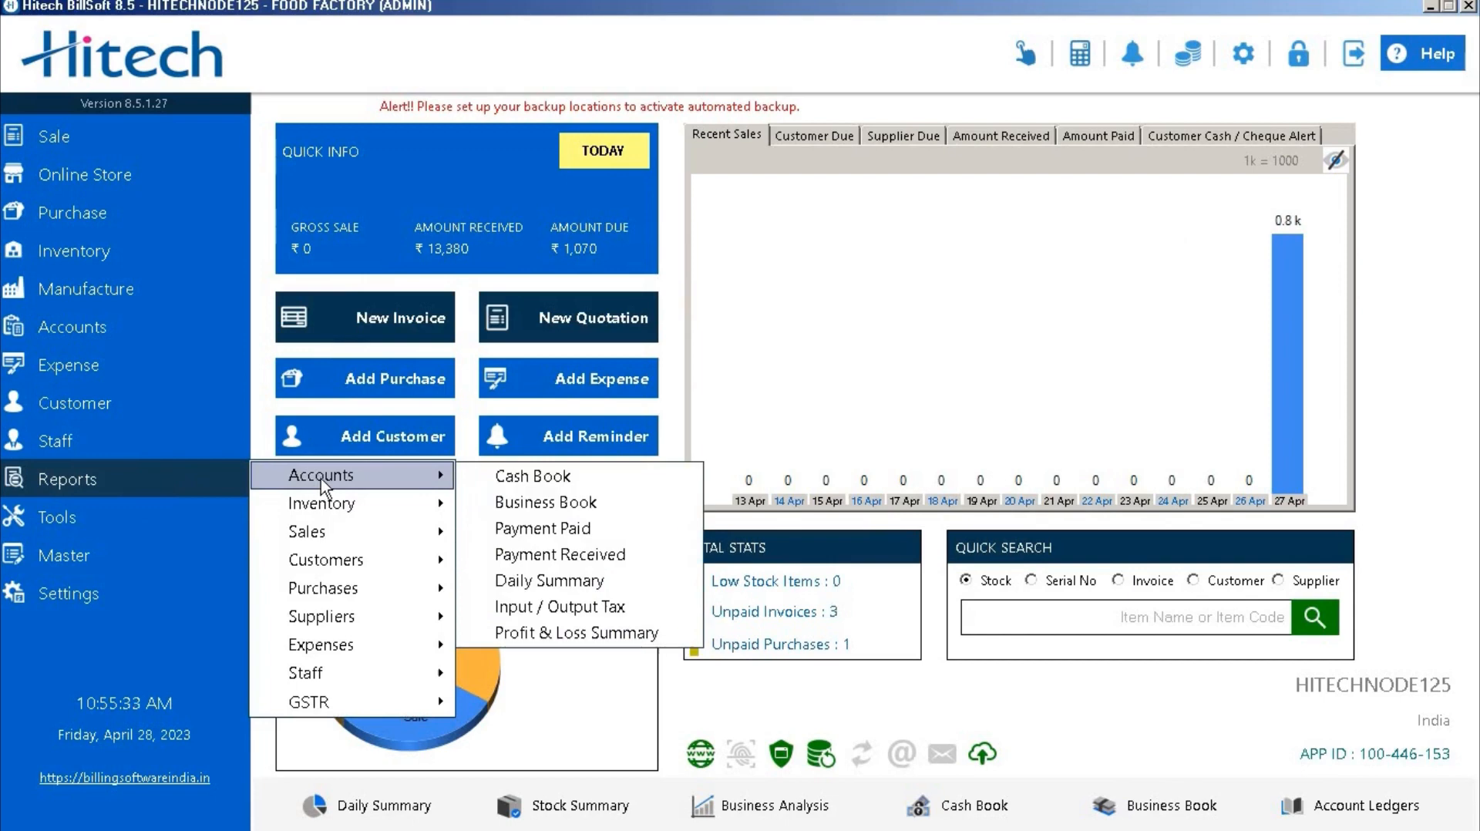
click(503, 532)
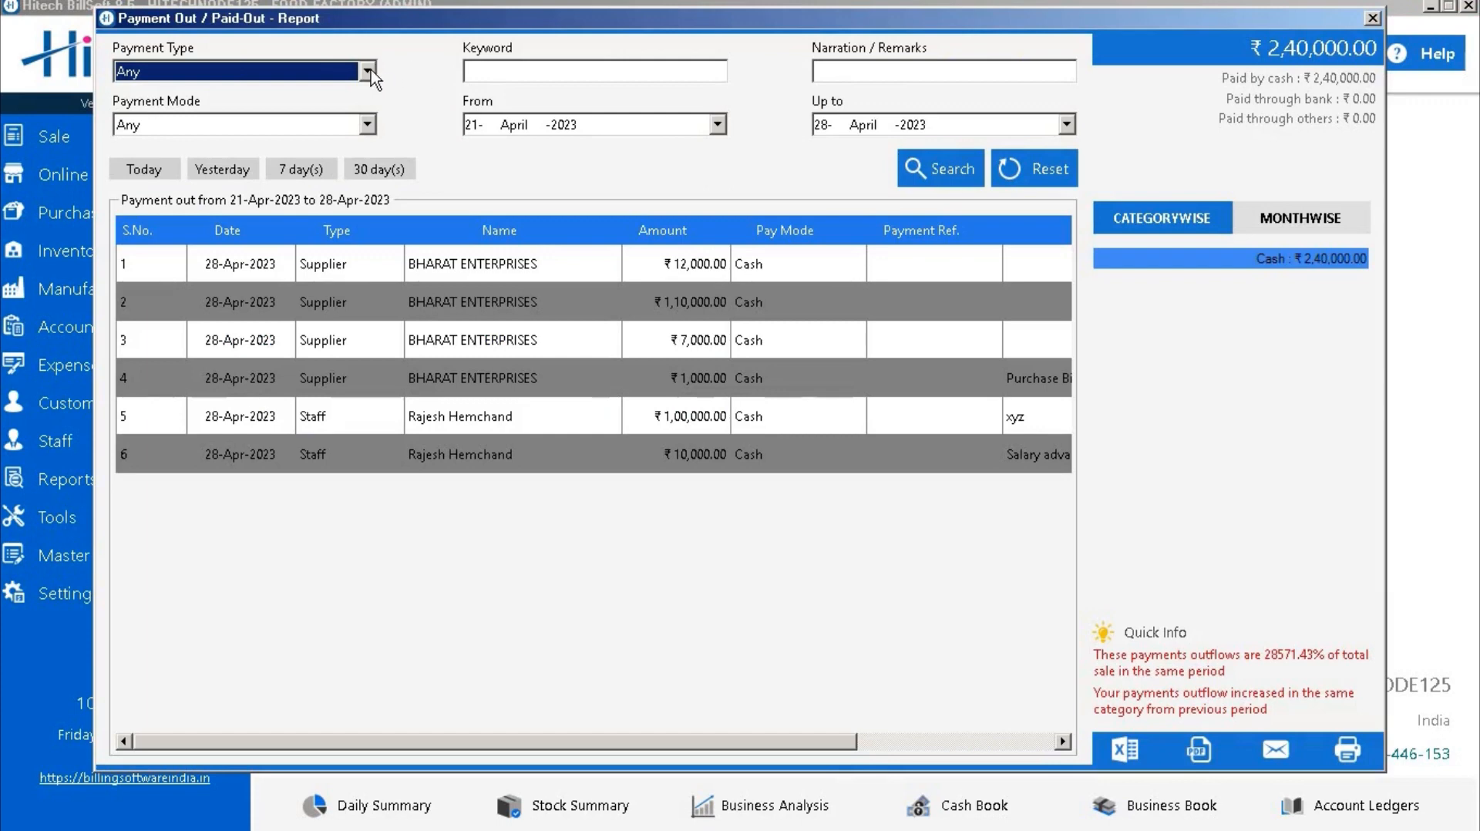
- Check the payment type and payment mode filter choices, then search the paid-out report with both set to Any
click(368, 71)
click(356, 74)
click(356, 74)
click(492, 66)
click(344, 121)
click(345, 121)
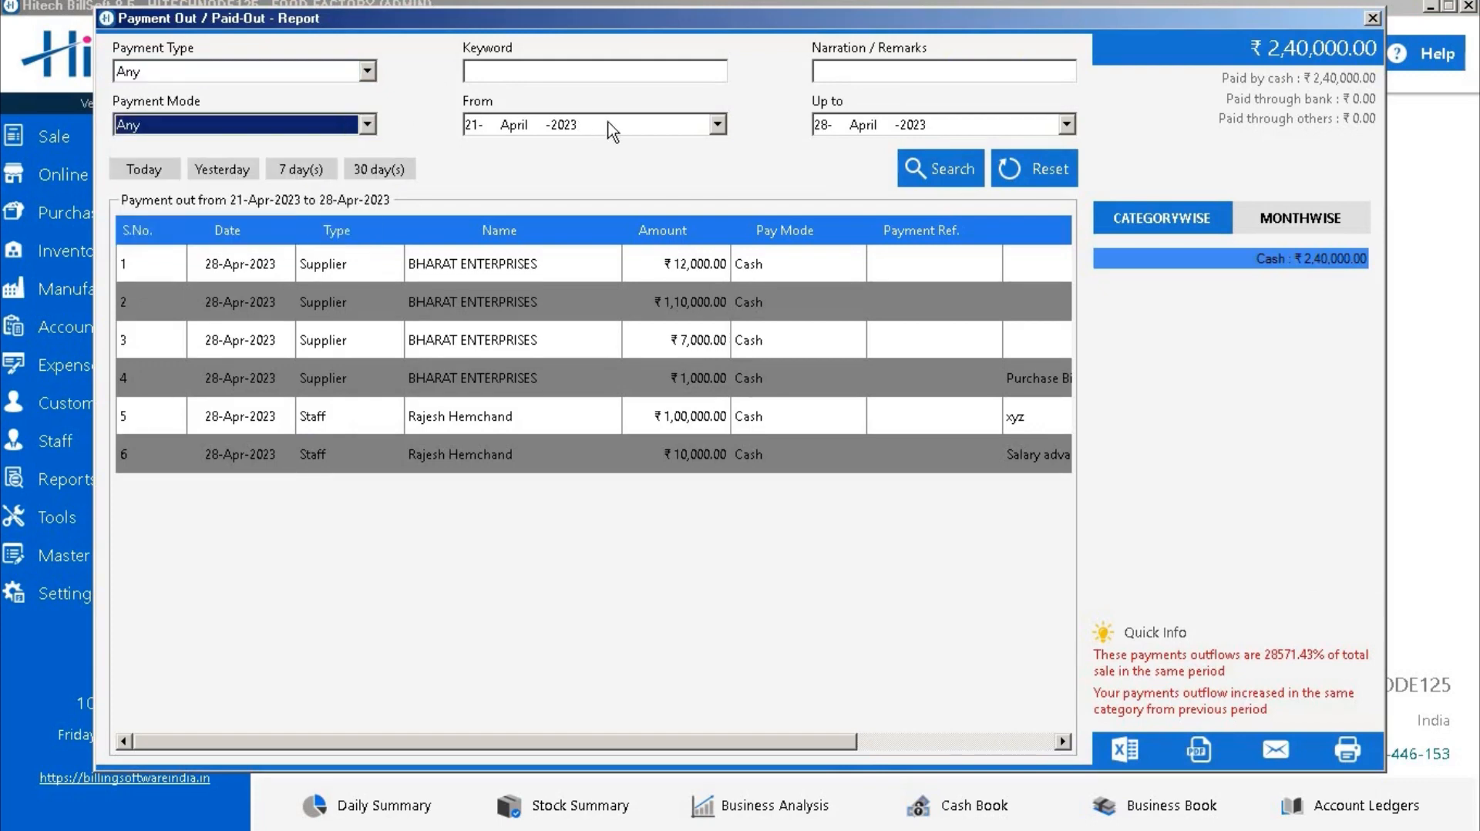
click(955, 175)
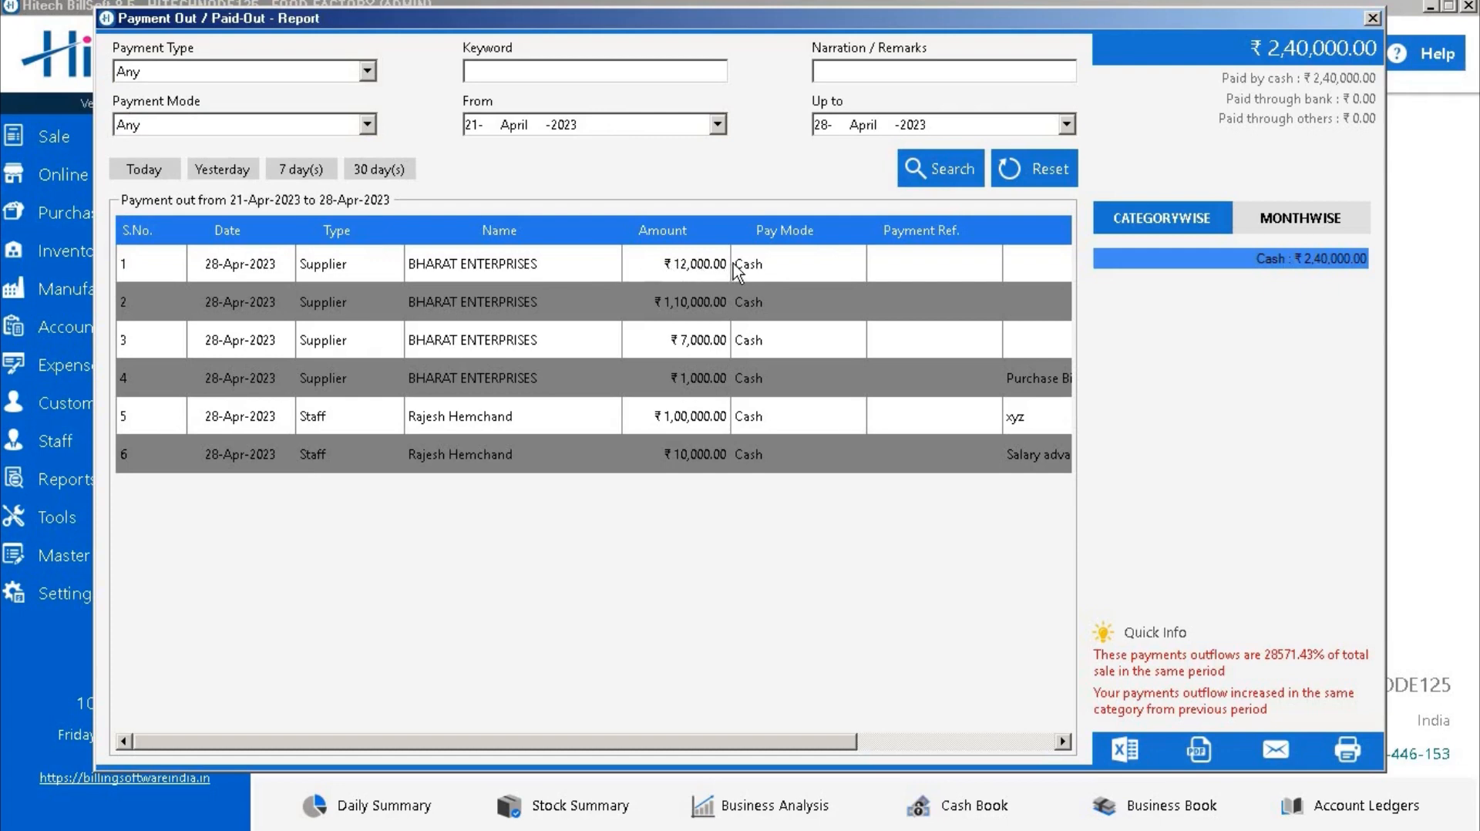
- Filter the Payment Out report to Supplier payments and run the search
click(367, 73)
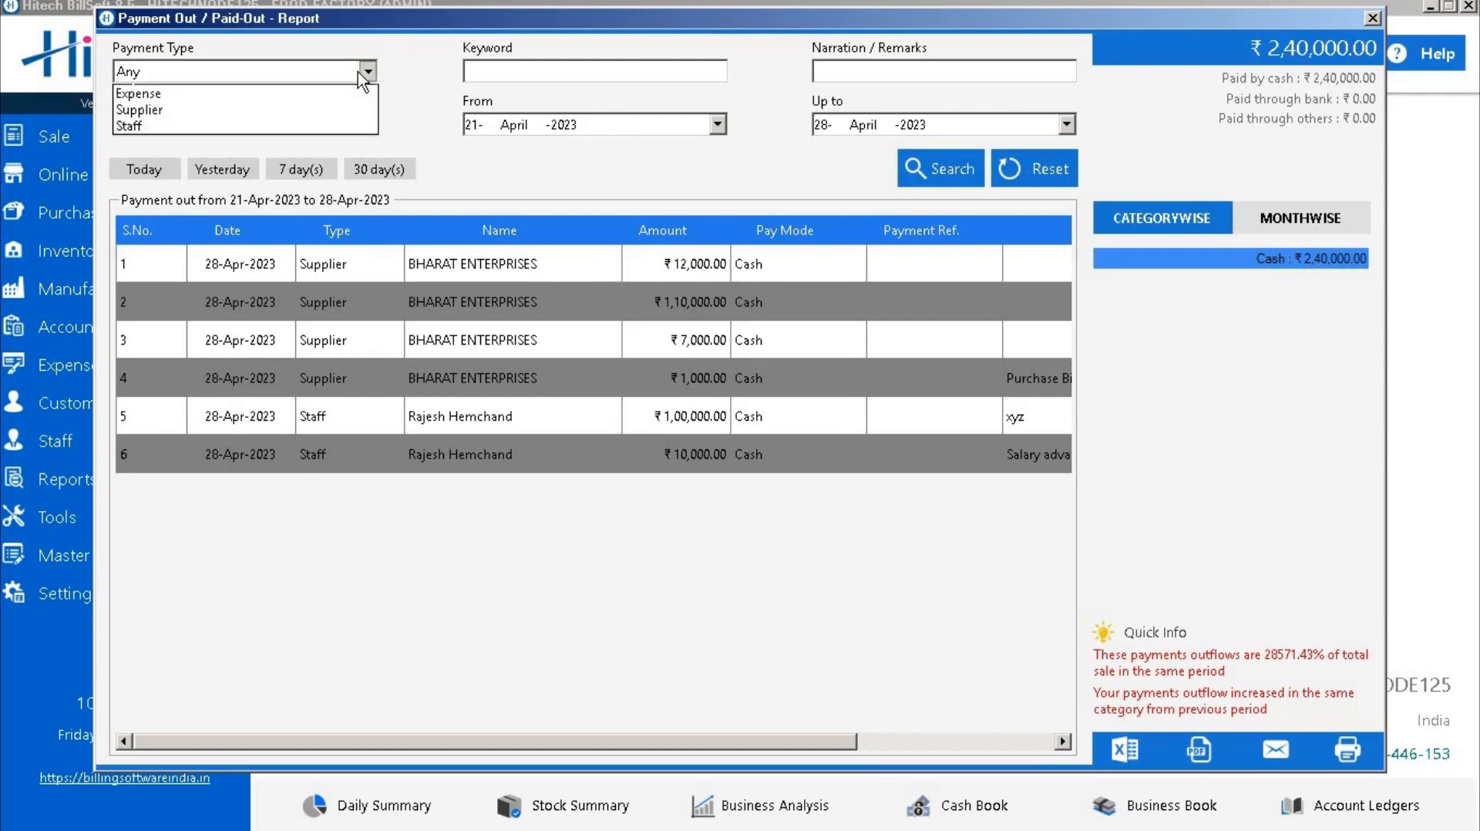
click(248, 128)
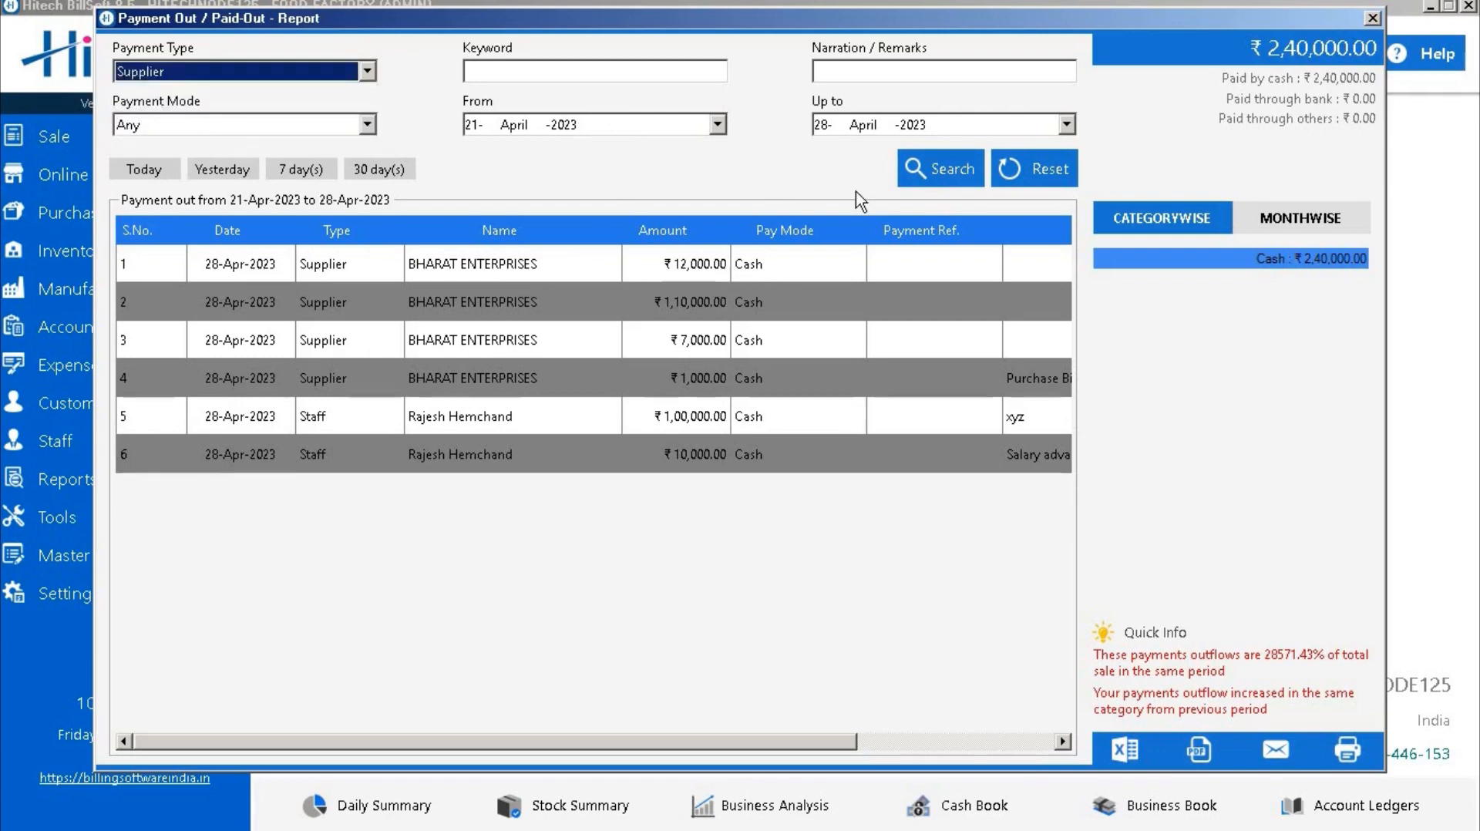
click(941, 168)
- Filter the Payment Out report to Staff payments, review the listed entries and close the report
click(368, 71)
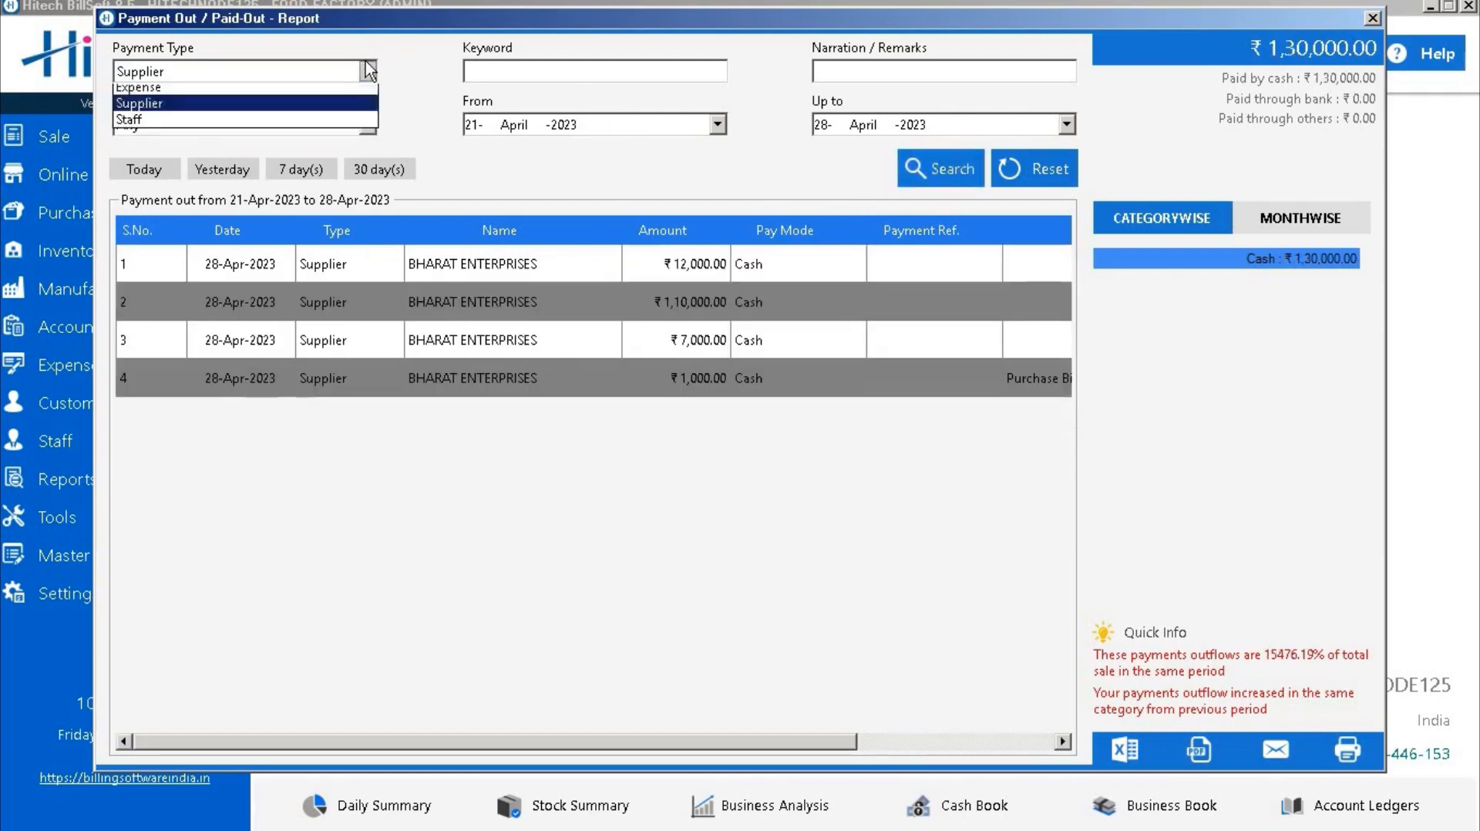
click(272, 143)
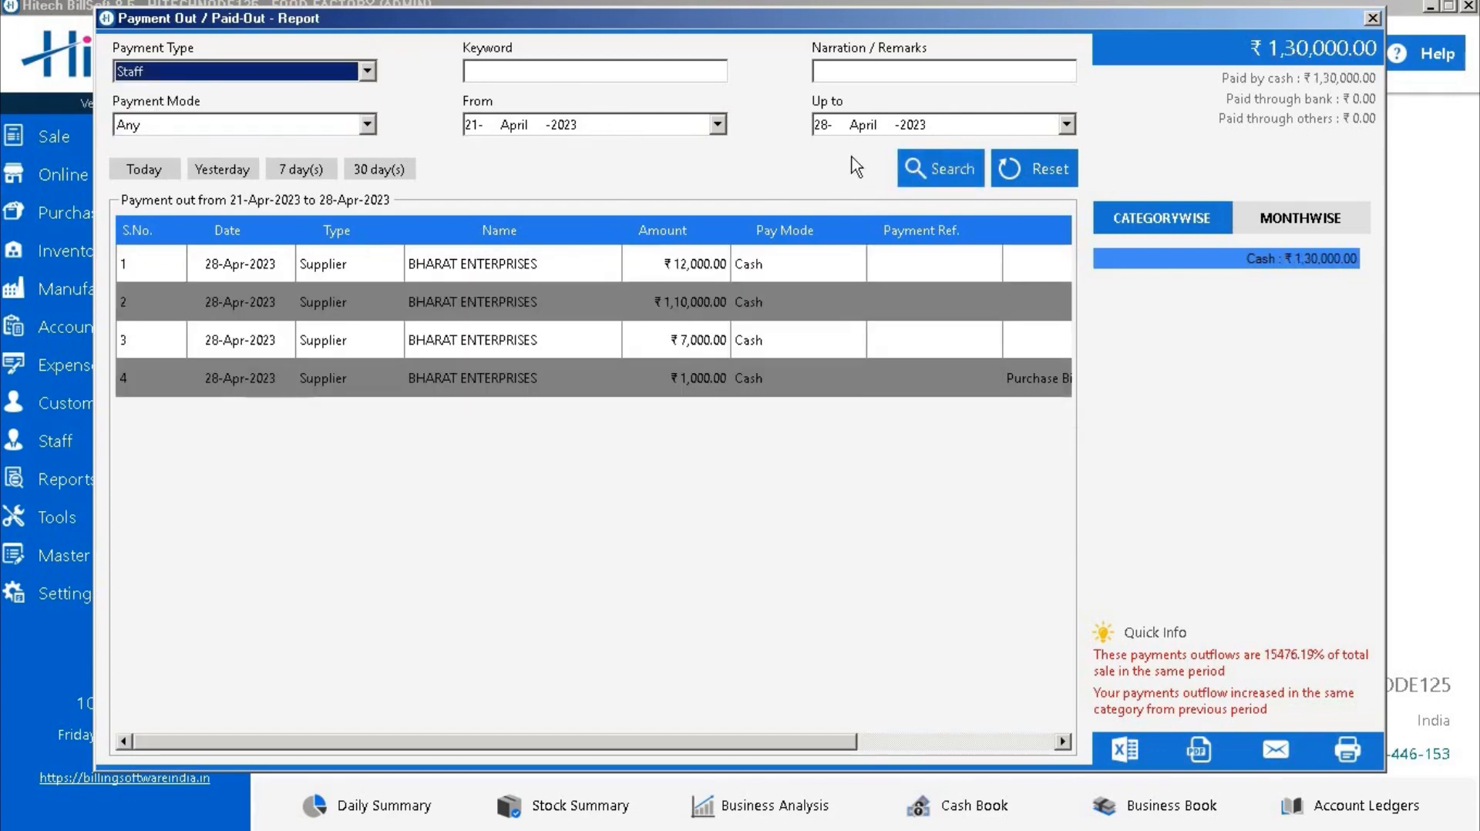
click(935, 177)
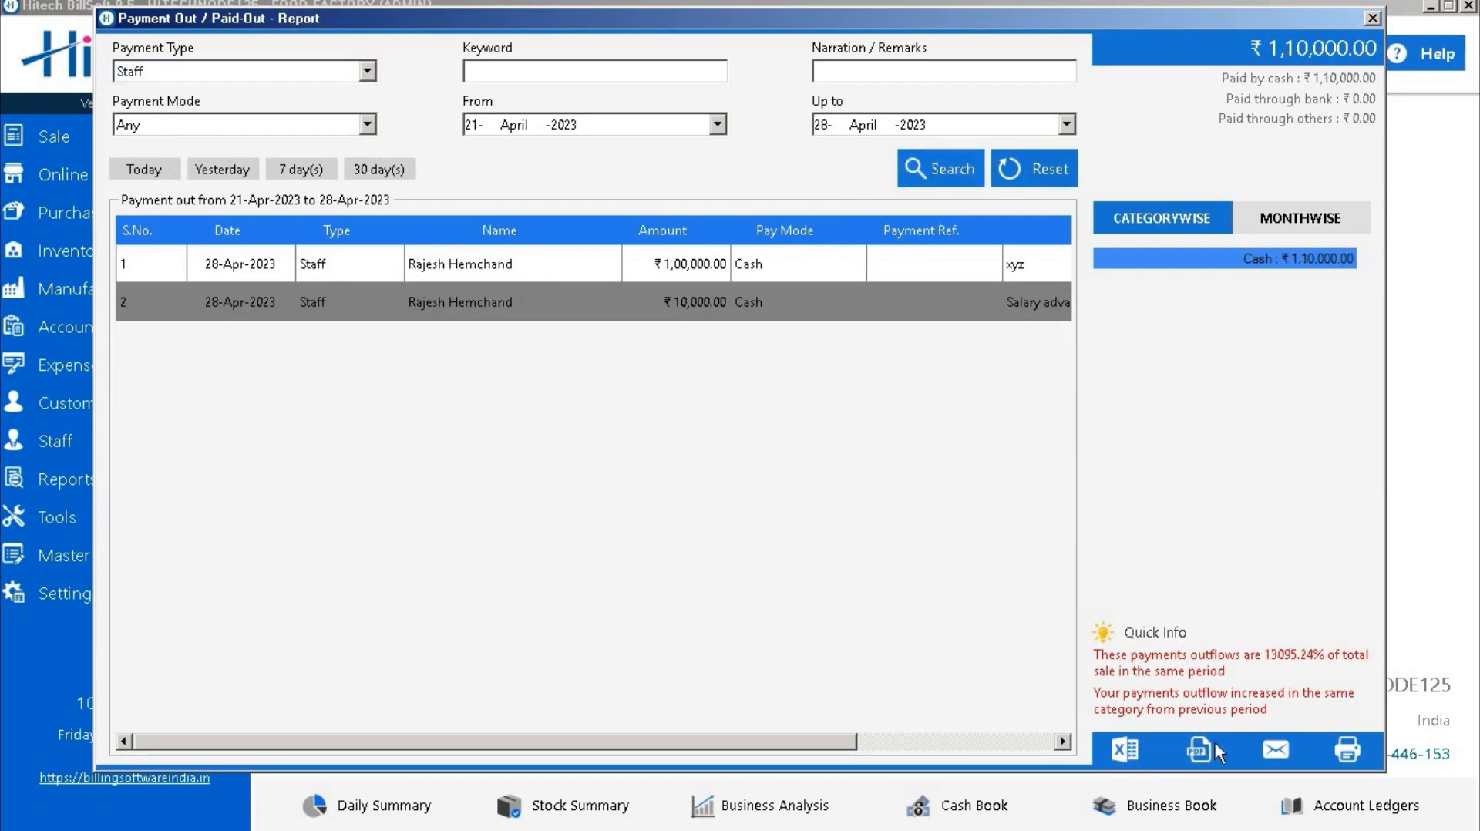
click(1373, 17)
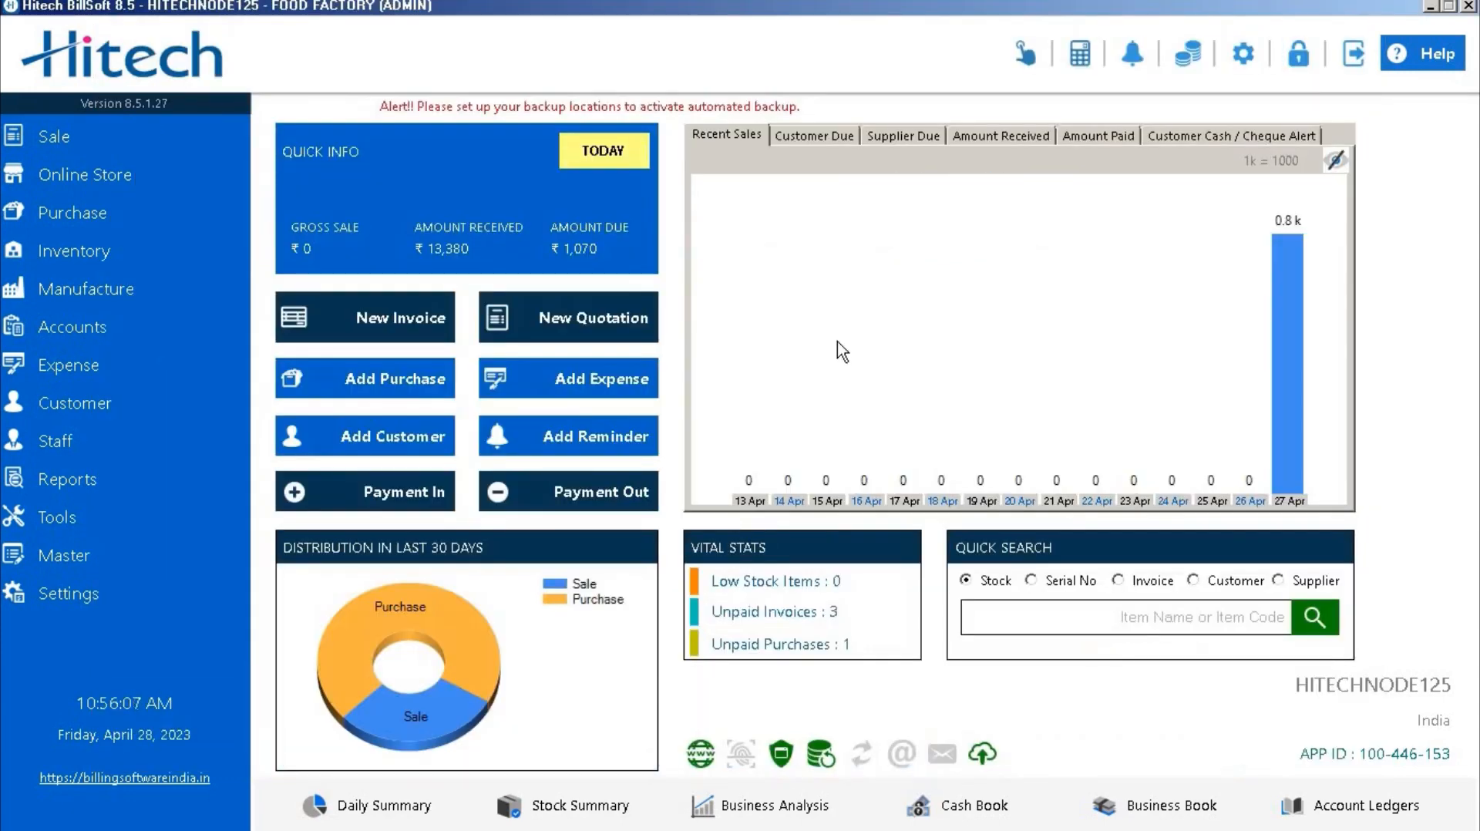